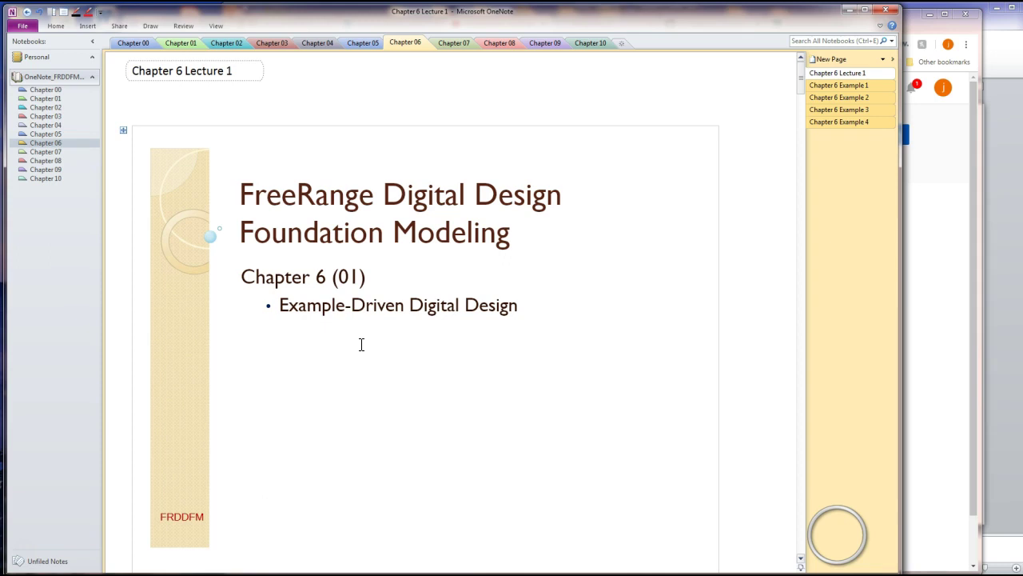
Scroll past the title and Models slides down to the Digital Design Description slide
{"action": "left_click", "coordinate": [372, 339]}
{"action": "scroll", "coordinate": [371, 340], "scroll_direction": "down", "scroll_amount": 10}
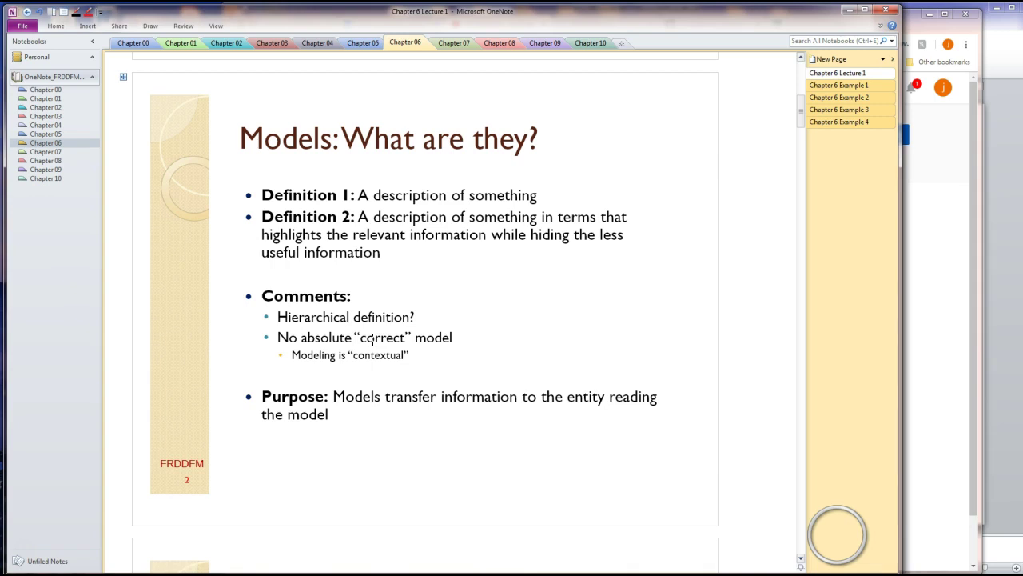
{"action": "scroll", "coordinate": [498, 277], "scroll_direction": "down", "scroll_amount": 5}
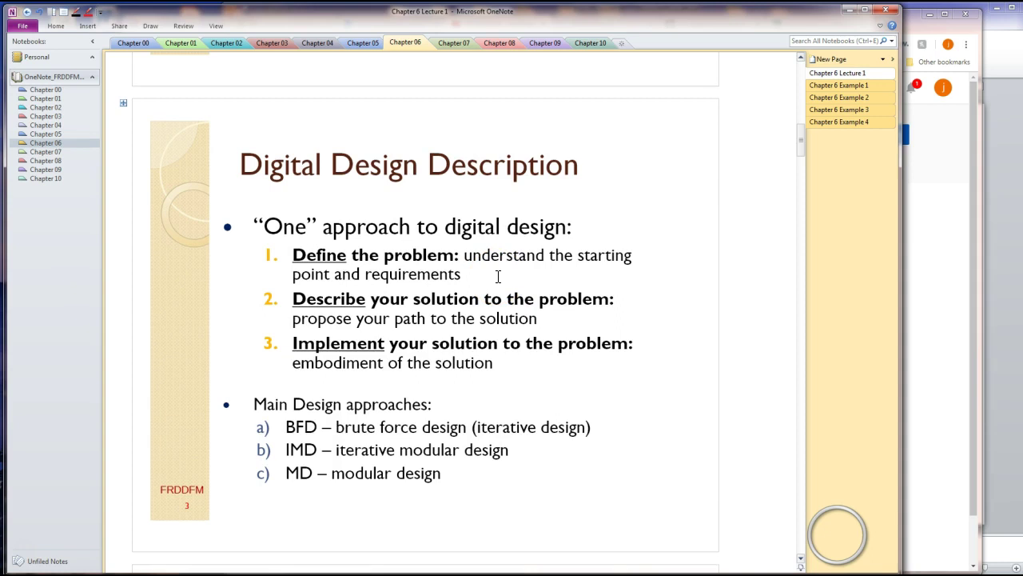
Ink a circled check after the BFD line and a question mark beside the IMD line
{"action": "left_click", "coordinate": [599, 425]}
{"action": "mouse_move", "coordinate": [598, 425]}
{"action": "left_mouse_down"}
{"action": "mouse_move", "coordinate": [614, 424]}
{"action": "mouse_move", "coordinate": [618, 436]}
{"action": "mouse_move", "coordinate": [627, 423]}
{"action": "mouse_move", "coordinate": [602, 413]}
{"action": "left_mouse_up"}
{"action": "mouse_move", "coordinate": [523, 455]}
{"action": "left_mouse_down"}
{"action": "mouse_move", "coordinate": [525, 445]}
{"action": "mouse_move", "coordinate": [530, 486]}
{"action": "left_mouse_up"}
On the Digital Design Example slide, ink an underline beneath 'the output' in the problem statement
{"action": "scroll", "coordinate": [541, 448], "scroll_direction": "down", "scroll_amount": 5}
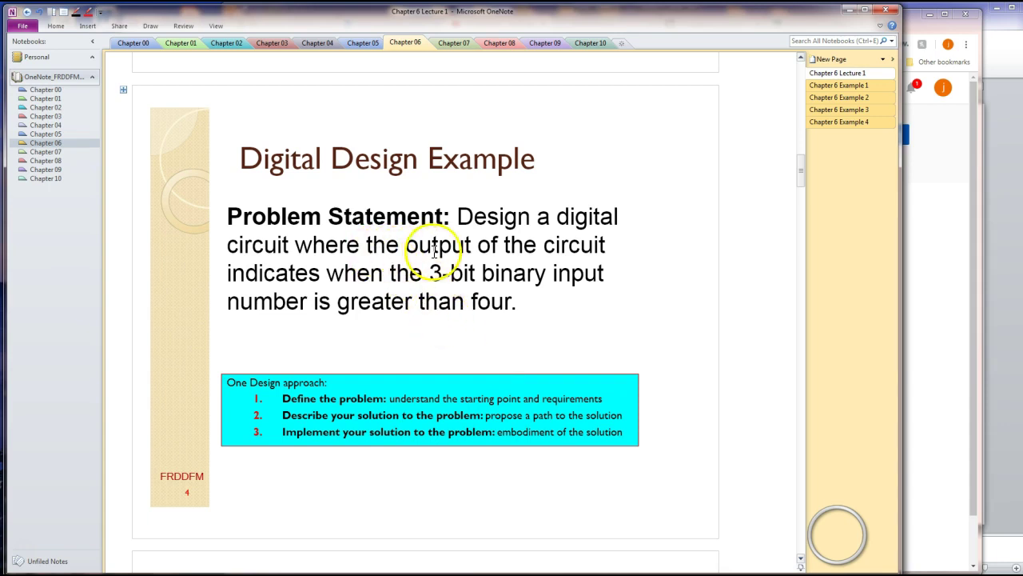
{"action": "left_click_drag", "start_coordinate": [373, 258], "coordinate": [471, 257]}
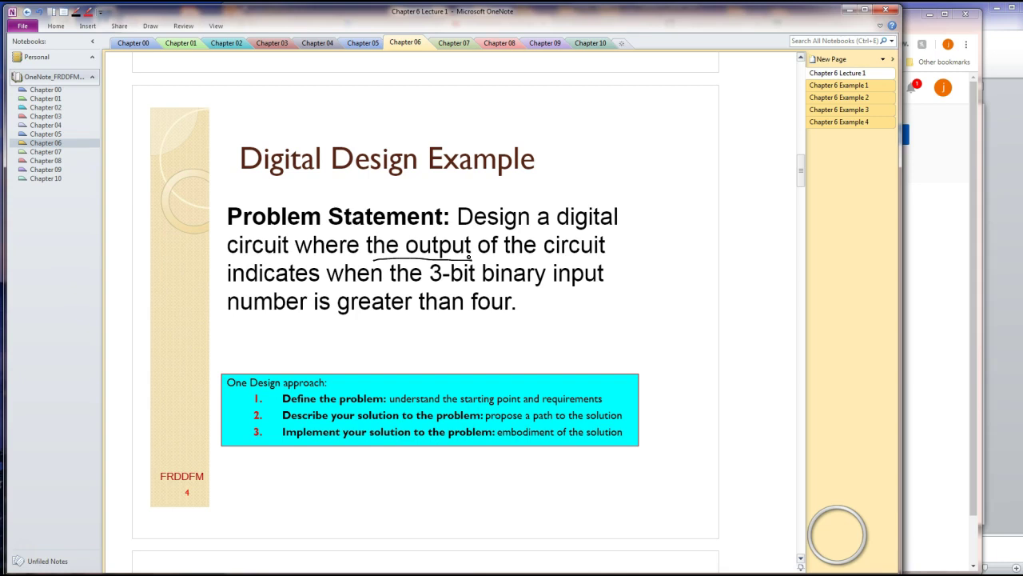
Scroll down to The First Steps in Solution slide
{"action": "scroll", "coordinate": [468, 254], "scroll_direction": "down", "scroll_amount": 5}
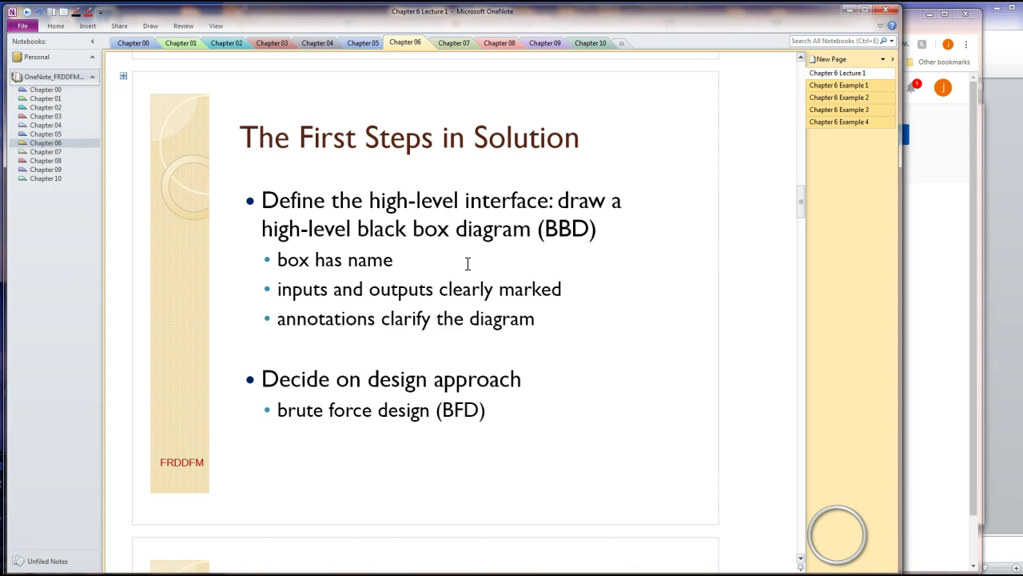
Ink a CKT box with three input arrows labelled B2, B1, B0 and an output arrow F
{"action": "scroll", "coordinate": [468, 264], "scroll_direction": "down", "scroll_amount": 10}
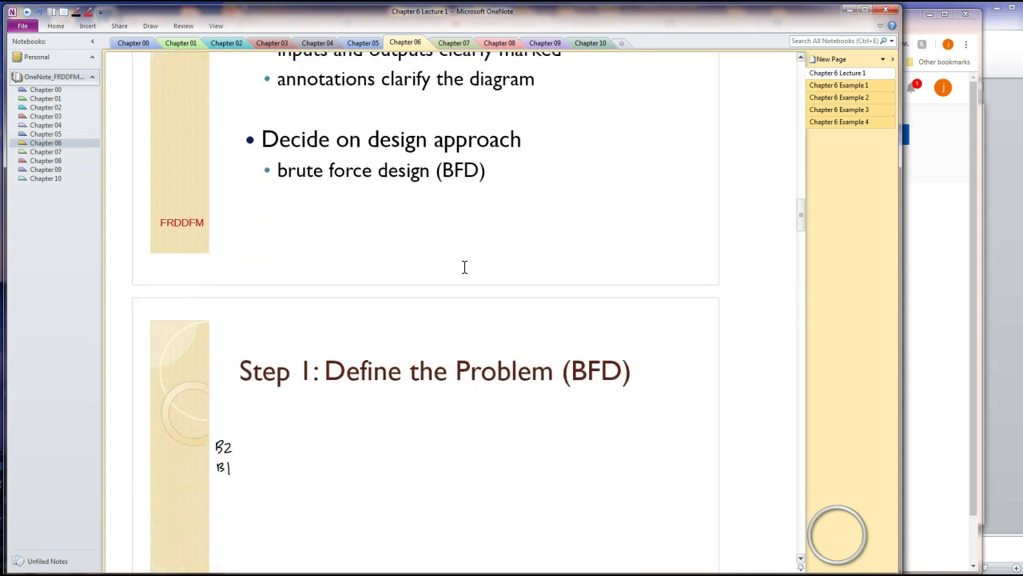
{"action": "scroll", "coordinate": [222, 288], "scroll_direction": "down", "scroll_amount": 1}
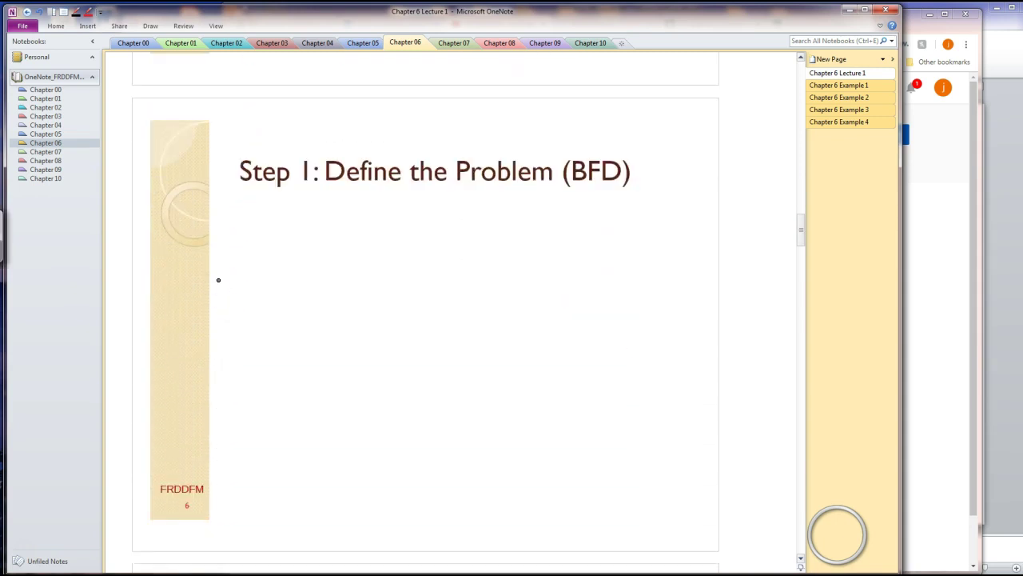
{"action": "left_click", "coordinate": [297, 216]}
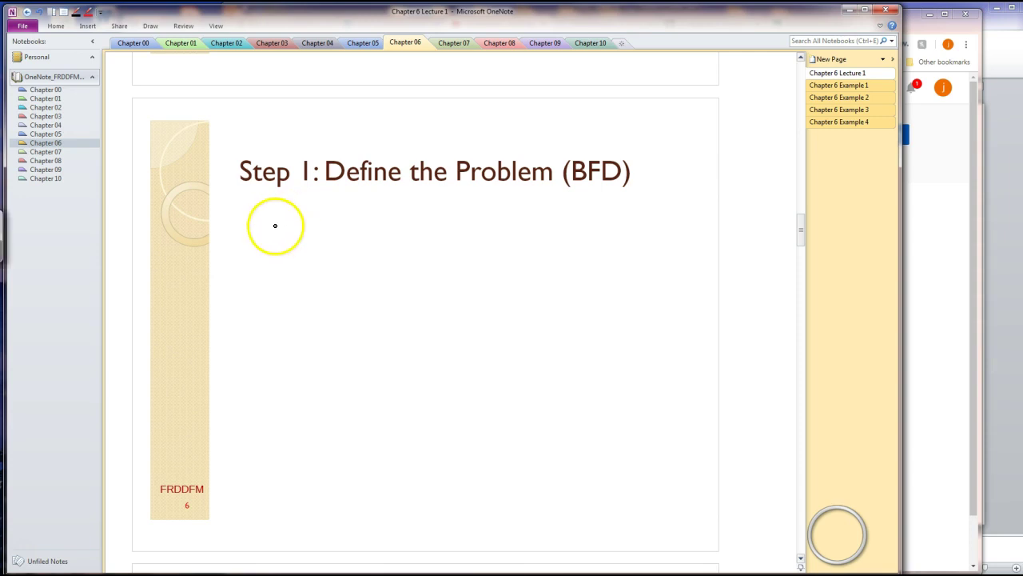
{"action": "mouse_move", "coordinate": [276, 218]}
{"action": "left_mouse_down"}
{"action": "mouse_move", "coordinate": [281, 295]}
{"action": "mouse_move", "coordinate": [347, 285]}
{"action": "mouse_move", "coordinate": [334, 207]}
{"action": "mouse_move", "coordinate": [280, 207]}
{"action": "mouse_move", "coordinate": [310, 223]}
{"action": "left_mouse_up"}
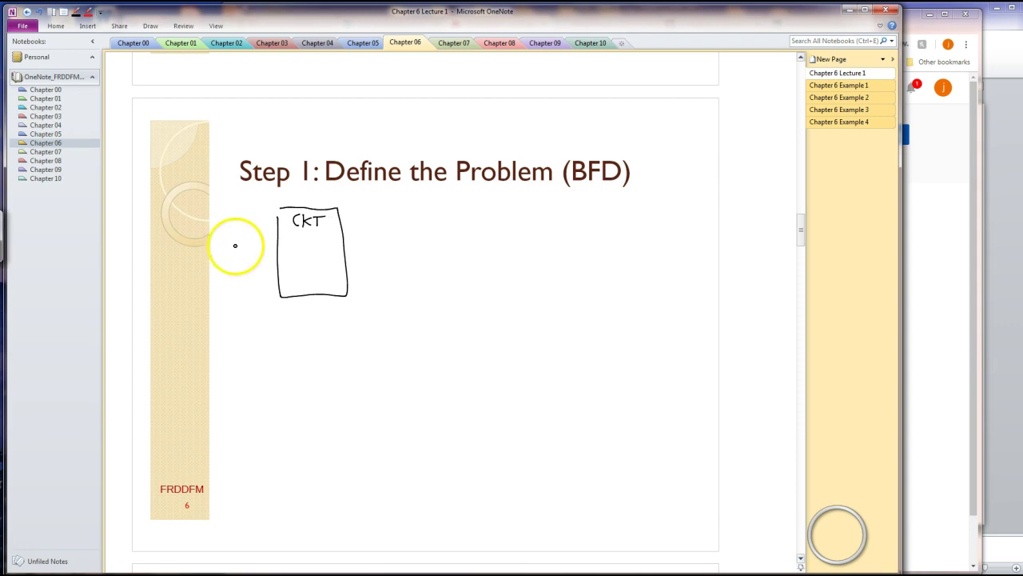
{"action": "mouse_move", "coordinate": [234, 246]}
{"action": "left_mouse_down"}
{"action": "mouse_move", "coordinate": [272, 246]}
{"action": "mouse_move", "coordinate": [267, 273]}
{"action": "left_mouse_up"}
{"action": "left_click_drag", "start_coordinate": [234, 289], "coordinate": [274, 289]}
{"action": "left_click_drag", "start_coordinate": [268, 281], "coordinate": [272, 288]}
{"action": "mouse_move", "coordinate": [345, 245]}
{"action": "left_mouse_down"}
{"action": "mouse_move", "coordinate": [398, 252]}
{"action": "mouse_move", "coordinate": [408, 239]}
{"action": "mouse_move", "coordinate": [404, 247]}
{"action": "left_mouse_up"}
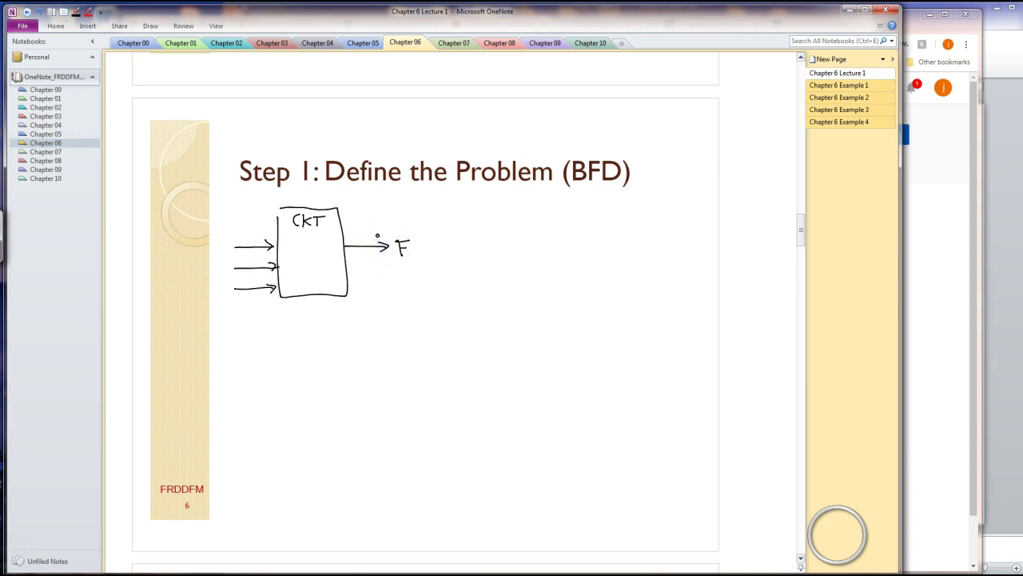
{"action": "mouse_move", "coordinate": [214, 243]}
{"action": "left_mouse_down"}
{"action": "mouse_move", "coordinate": [229, 254]}
{"action": "mouse_move", "coordinate": [217, 272]}
{"action": "mouse_move", "coordinate": [226, 266]}
{"action": "mouse_move", "coordinate": [219, 293]}
{"action": "mouse_move", "coordinate": [228, 291]}
{"action": "left_mouse_up"}
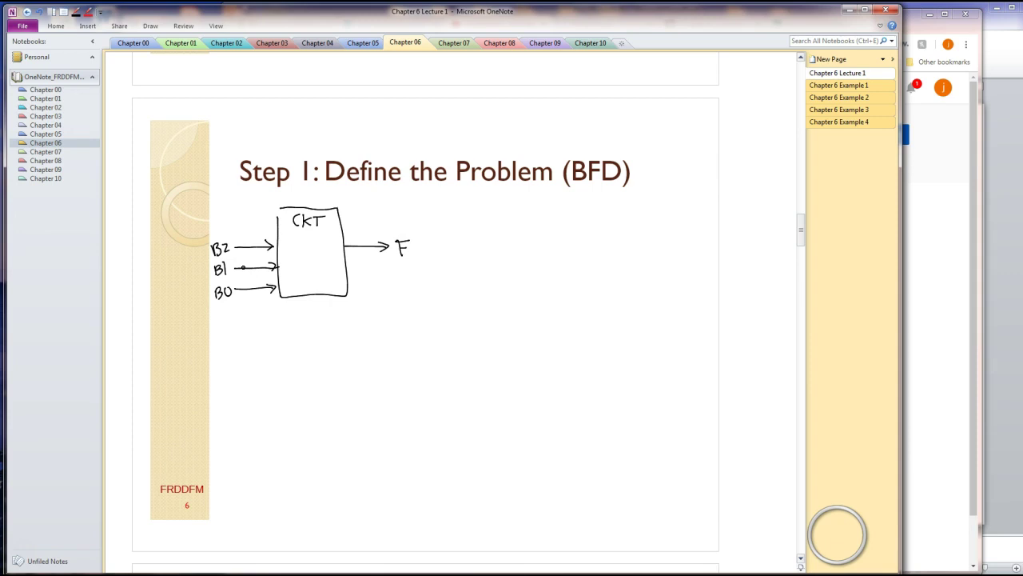
Write B2 = MSB and B0 = LSB beneath the box
{"action": "left_click", "coordinate": [245, 315]}
{"action": "left_click_drag", "start_coordinate": [246, 315], "coordinate": [322, 320]}
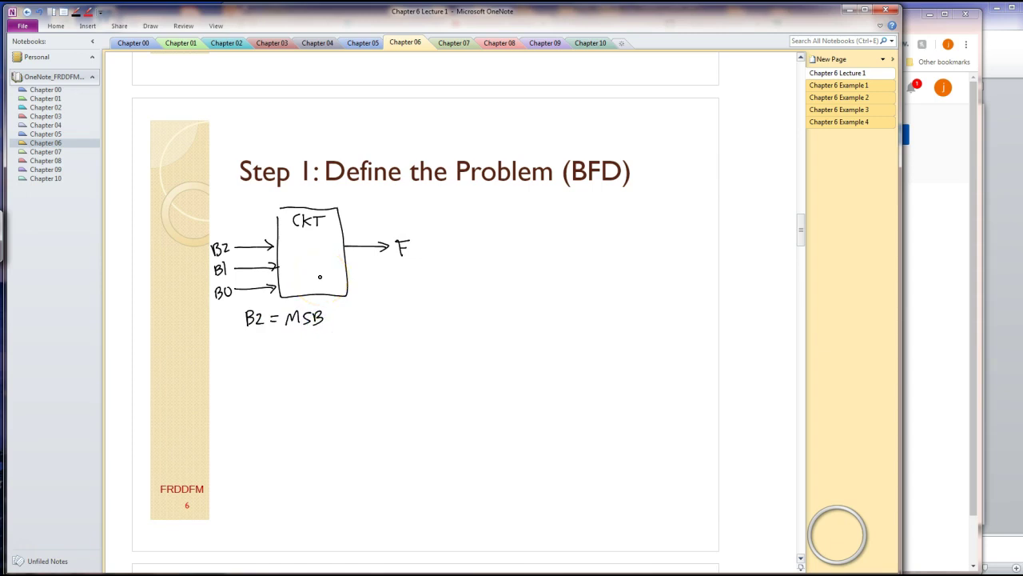
{"action": "left_click", "coordinate": [250, 346]}
{"action": "left_click_drag", "start_coordinate": [249, 346], "coordinate": [327, 346]}
{"action": "left_click", "coordinate": [558, 232]}
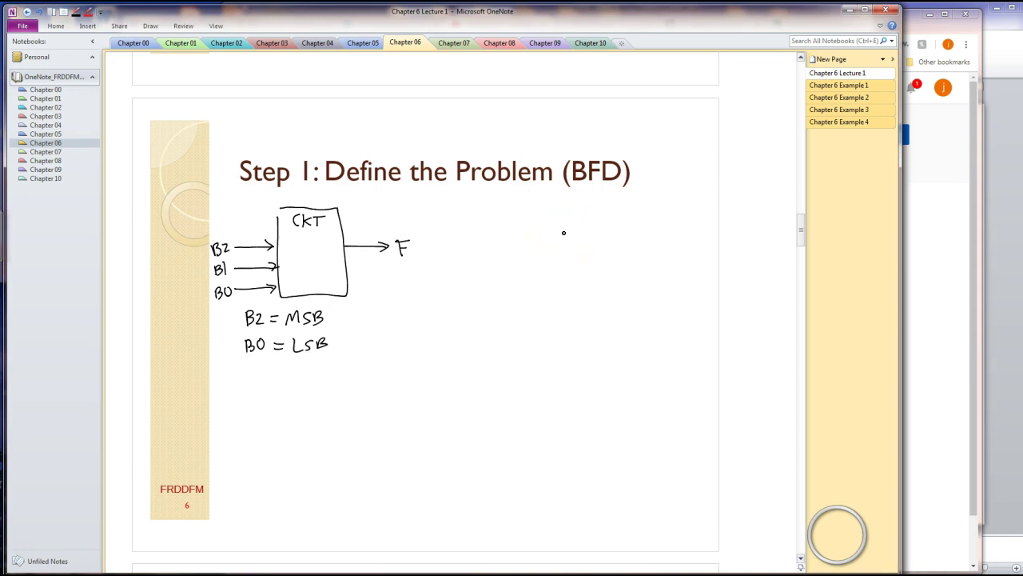
Draw the table's header line and column dividers, with B2 B1 B0 headings and an F column
{"action": "left_click_drag", "start_coordinate": [487, 242], "coordinate": [671, 242]}
{"action": "left_click_drag", "start_coordinate": [596, 217], "coordinate": [600, 432]}
{"action": "mouse_move", "coordinate": [602, 215]}
{"action": "left_mouse_down"}
{"action": "mouse_move", "coordinate": [606, 432]}
{"action": "mouse_move", "coordinate": [619, 240]}
{"action": "mouse_move", "coordinate": [631, 223]}
{"action": "mouse_move", "coordinate": [629, 231]}
{"action": "left_mouse_up"}
{"action": "mouse_move", "coordinate": [507, 220]}
{"action": "left_mouse_down"}
{"action": "mouse_move", "coordinate": [586, 228]}
{"action": "mouse_move", "coordinate": [581, 262]}
{"action": "left_mouse_up"}
Fill the B2, B1, B0 columns with the binary combinations 000 through 111
{"action": "left_click_drag", "start_coordinate": [582, 270], "coordinate": [581, 283]}
{"action": "left_click_drag", "start_coordinate": [584, 293], "coordinate": [583, 304]}
{"action": "left_click_drag", "start_coordinate": [583, 312], "coordinate": [583, 324]}
{"action": "left_click_drag", "start_coordinate": [498, 336], "coordinate": [680, 328]}
{"action": "left_click_drag", "start_coordinate": [583, 343], "coordinate": [582, 432]}
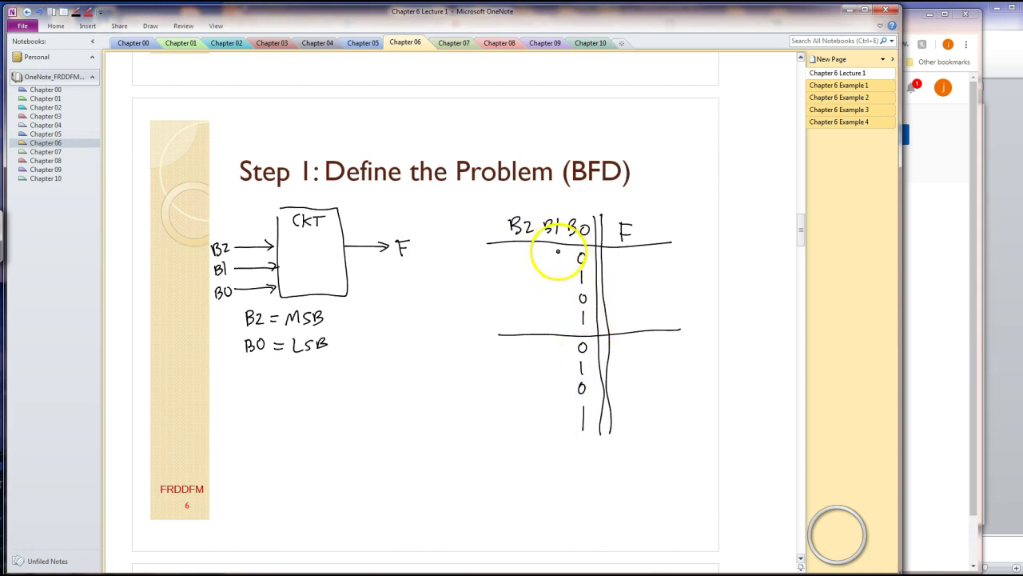
{"action": "left_click_drag", "start_coordinate": [559, 252], "coordinate": [565, 346]}
{"action": "left_click_drag", "start_coordinate": [563, 366], "coordinate": [561, 432]}
{"action": "left_click_drag", "start_coordinate": [528, 248], "coordinate": [526, 250]}
{"action": "left_click_drag", "start_coordinate": [527, 271], "coordinate": [525, 272]}
{"action": "left_click_drag", "start_coordinate": [530, 300], "coordinate": [530, 322]}
{"action": "left_click_drag", "start_coordinate": [530, 342], "coordinate": [530, 375]}
{"action": "left_click_drag", "start_coordinate": [530, 389], "coordinate": [530, 400]}
{"action": "left_click_drag", "start_coordinate": [530, 416], "coordinate": [528, 435]}
Add a Dec column with its heading and the row decimals 0 through 7
{"action": "left_click_drag", "start_coordinate": [503, 197], "coordinate": [509, 450]}
{"action": "left_click_drag", "start_coordinate": [466, 242], "coordinate": [493, 241]}
{"action": "left_click_drag", "start_coordinate": [478, 340], "coordinate": [502, 336]}
{"action": "mouse_move", "coordinate": [466, 215]}
{"action": "left_mouse_down"}
{"action": "mouse_move", "coordinate": [468, 233]}
{"action": "mouse_move", "coordinate": [483, 233]}
{"action": "mouse_move", "coordinate": [482, 284]}
{"action": "left_mouse_up"}
{"action": "left_click_drag", "start_coordinate": [478, 299], "coordinate": [487, 308]}
{"action": "left_click_drag", "start_coordinate": [482, 319], "coordinate": [492, 357]}
{"action": "left_click_drag", "start_coordinate": [489, 348], "coordinate": [487, 388]}
{"action": "left_click_drag", "start_coordinate": [489, 395], "coordinate": [491, 437]}
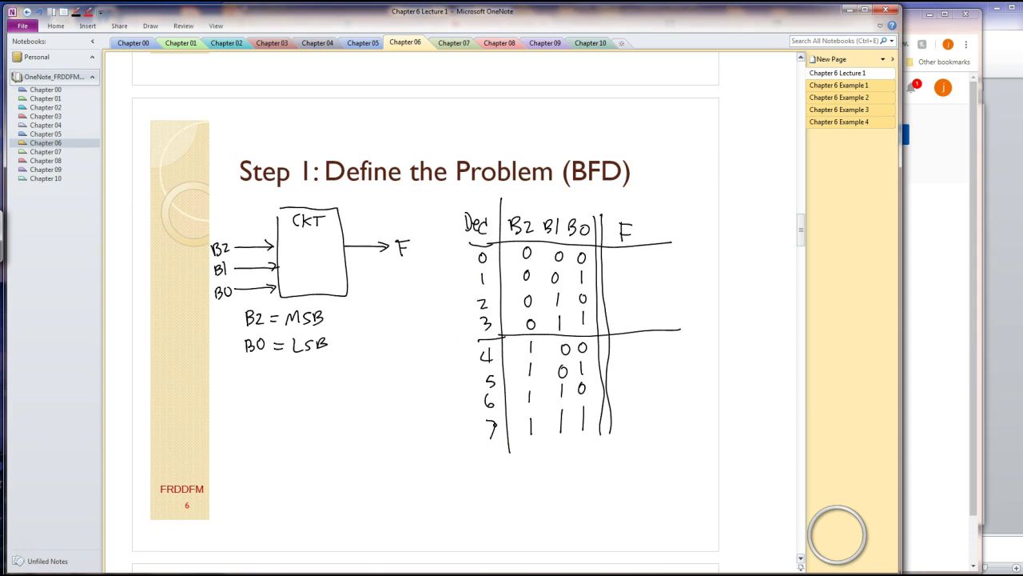
Label the B2 B1 B0 columns as inputs and the F column as output
{"action": "left_click", "coordinate": [622, 264]}
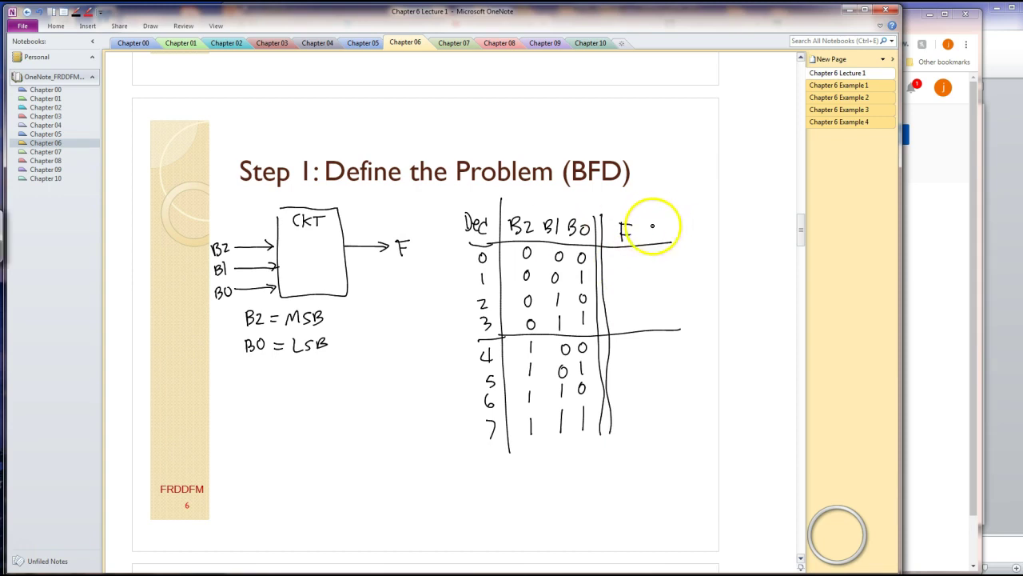
{"action": "left_click", "coordinate": [621, 238]}
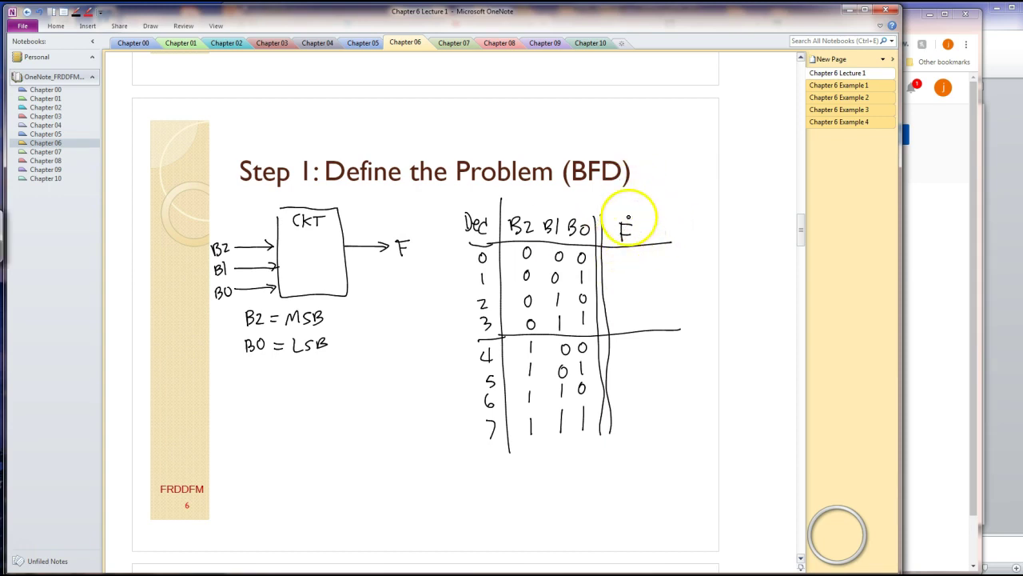
{"action": "left_click_drag", "start_coordinate": [644, 209], "coordinate": [649, 205]}
{"action": "mouse_move", "coordinate": [525, 194]}
{"action": "left_mouse_down"}
{"action": "mouse_move", "coordinate": [541, 205]}
{"action": "mouse_move", "coordinate": [660, 192]}
{"action": "left_mouse_up"}
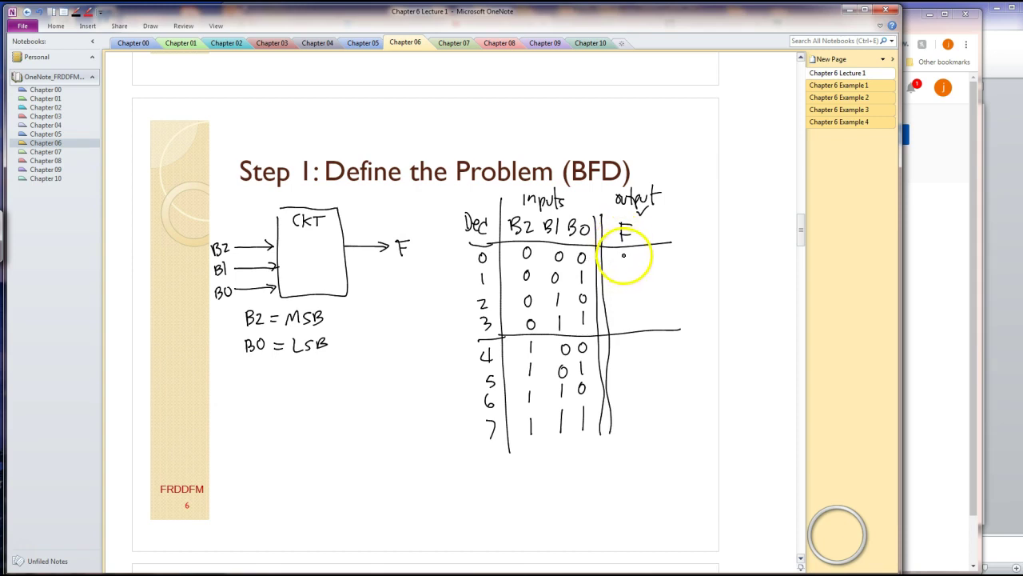
Fill the F column with 0 for Dec 0–4 and 1 for Dec 5–7
{"action": "left_click_drag", "start_coordinate": [623, 253], "coordinate": [624, 322]}
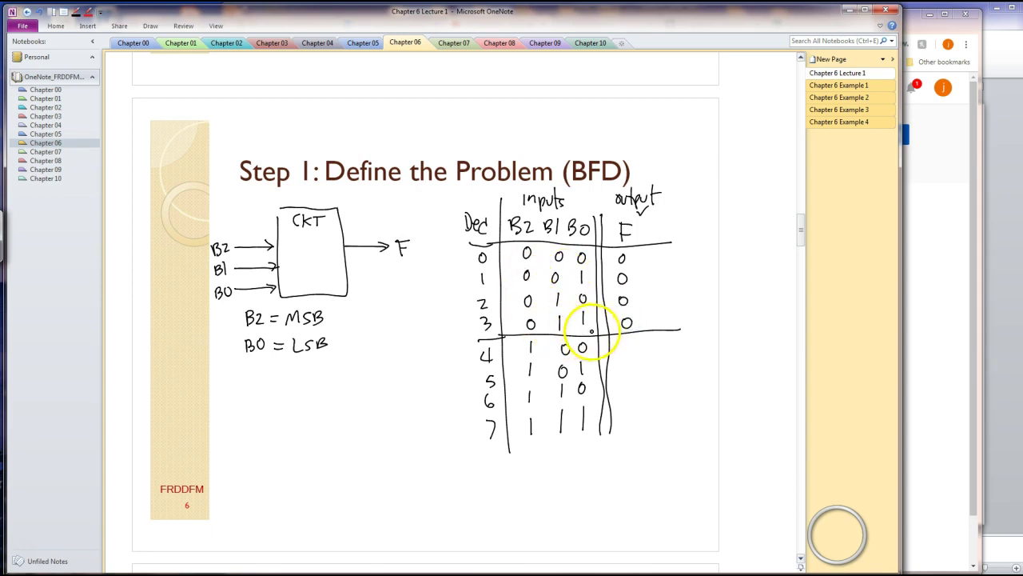
{"action": "left_click_drag", "start_coordinate": [628, 342], "coordinate": [632, 433]}
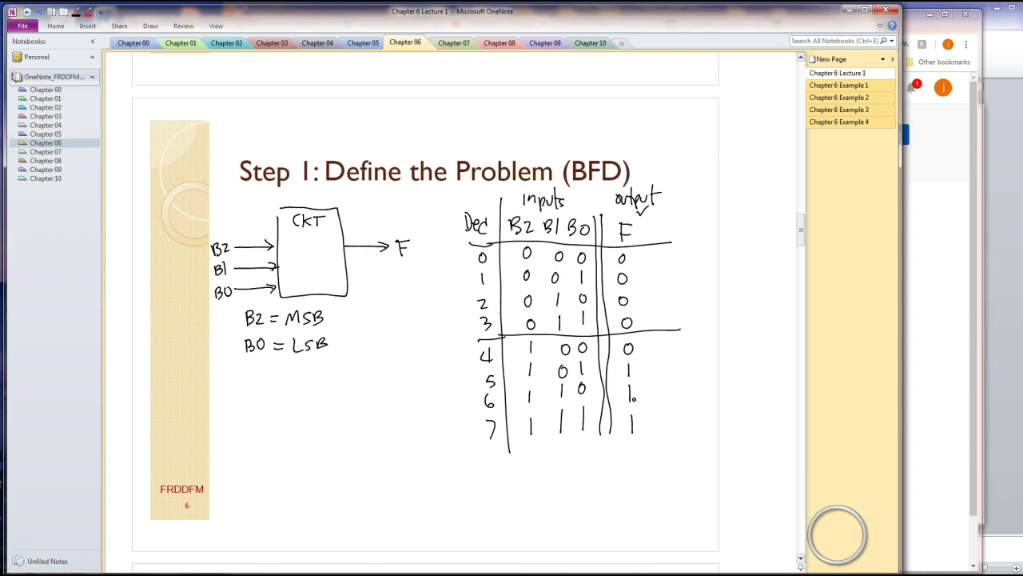
{"action": "left_click", "coordinate": [664, 375]}
{"action": "left_click", "coordinate": [666, 372]}
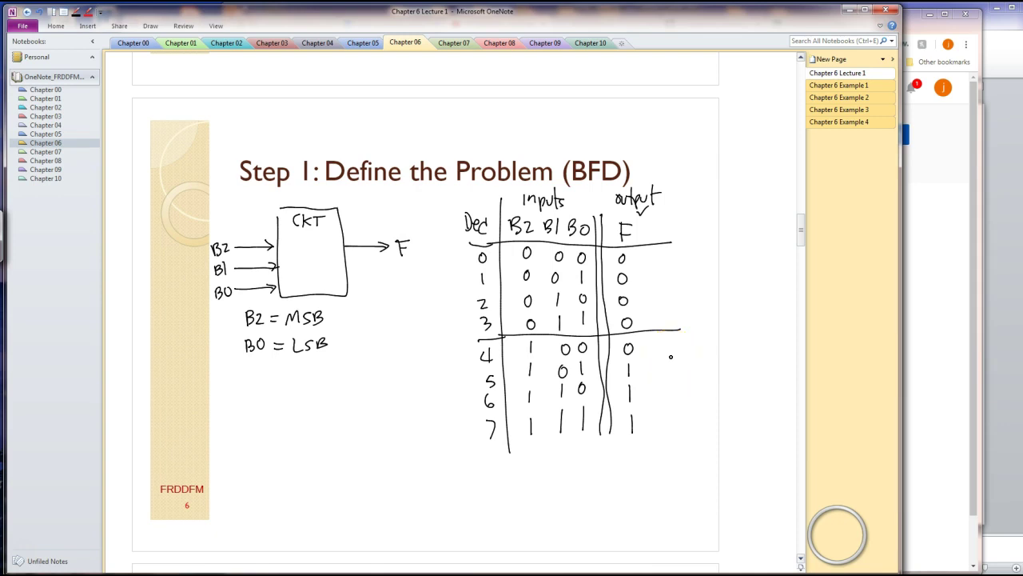
Scroll down to the Step 2: Describe your Solution slide
{"action": "left_click", "coordinate": [670, 359]}
{"action": "scroll", "coordinate": [670, 359], "scroll_direction": "down", "scroll_amount": 5}
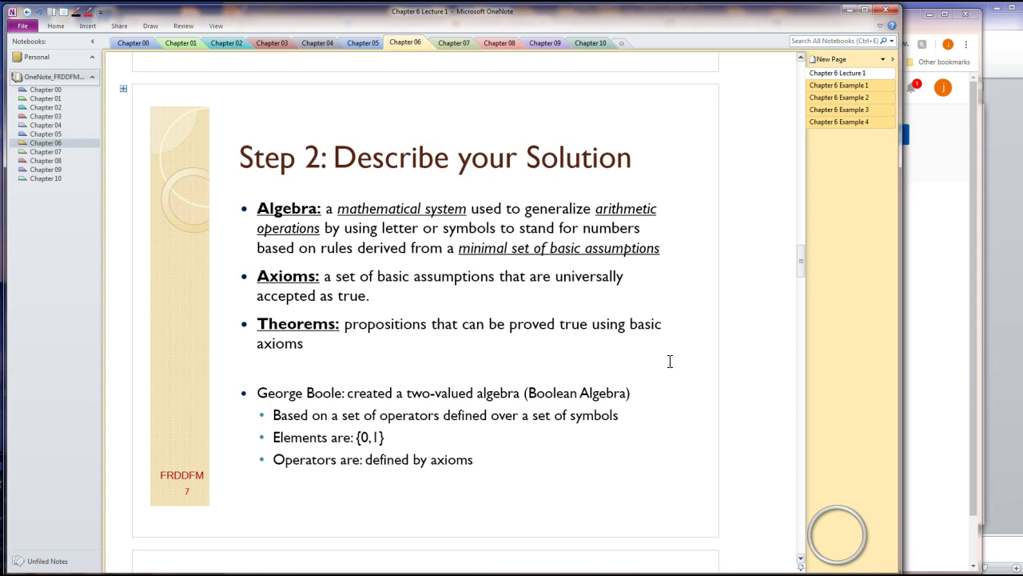
Scroll past Step 2 until the Basic Axioms of Boolean Algebra table is fully visible
{"action": "scroll", "coordinate": [670, 361], "scroll_direction": "down", "scroll_amount": 9}
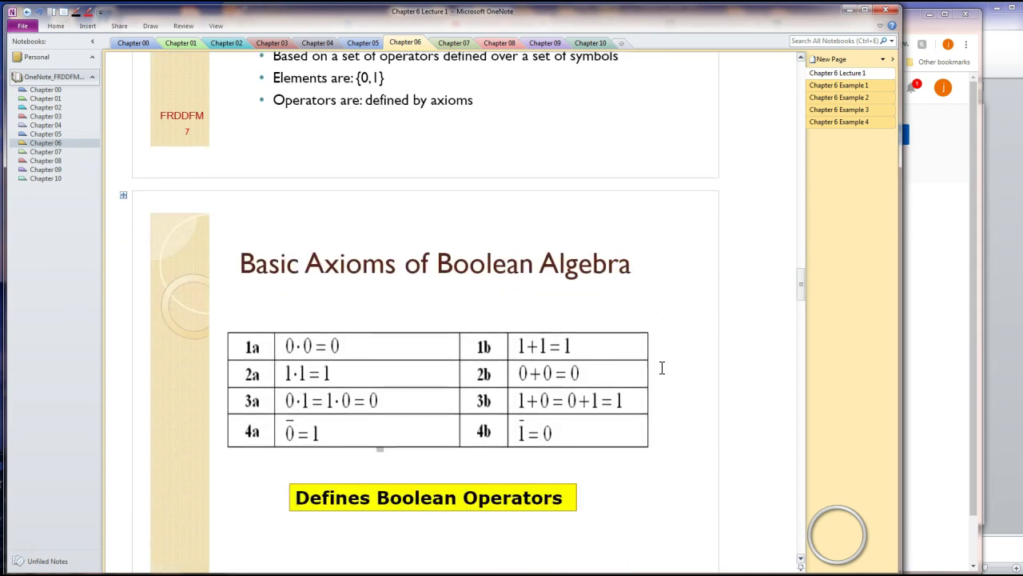
{"action": "scroll", "coordinate": [662, 367], "scroll_direction": "down", "scroll_amount": 1}
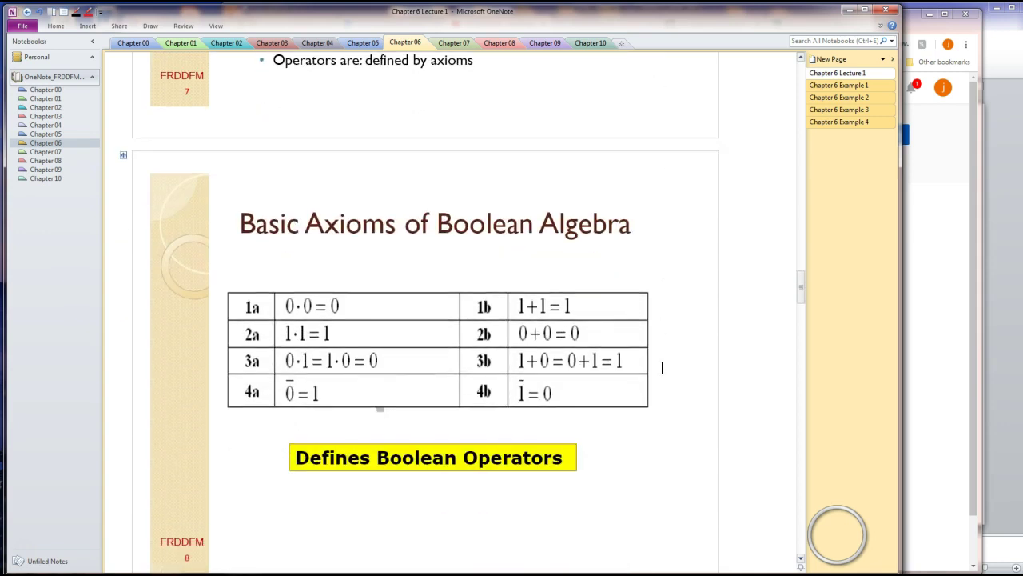
{"action": "scroll", "coordinate": [662, 367], "scroll_direction": "down", "scroll_amount": 1}
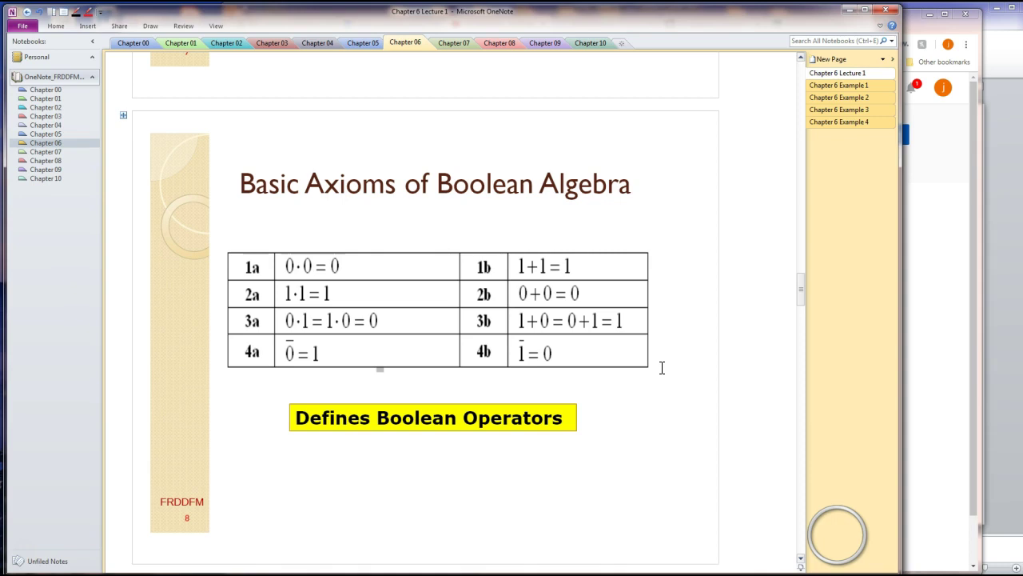
Circle the dot in 1a, plus in 1b, and overbars in 4a and 4b
{"action": "left_click", "coordinate": [289, 255]}
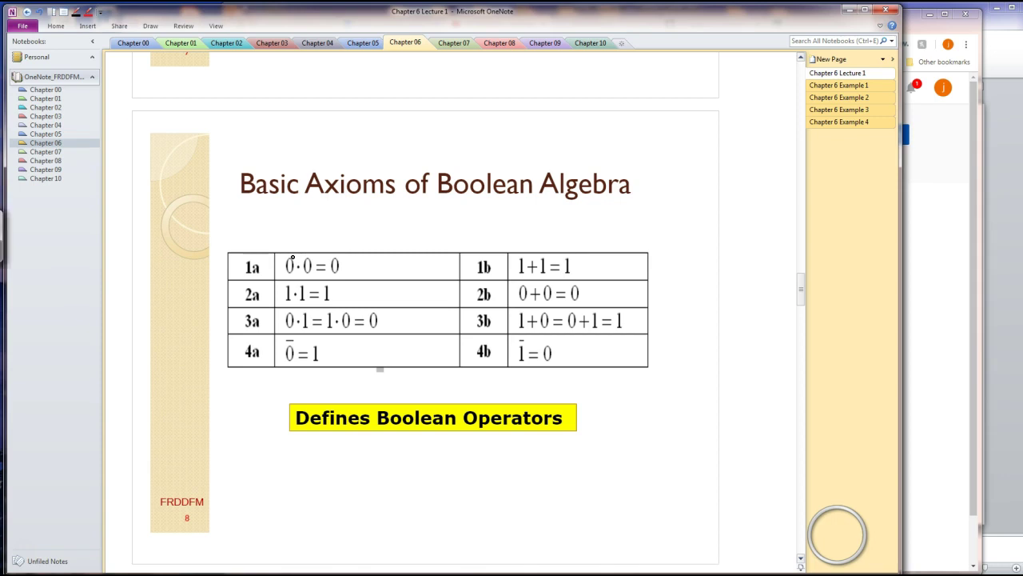
{"action": "left_click", "coordinate": [295, 260]}
{"action": "left_click", "coordinate": [529, 261]}
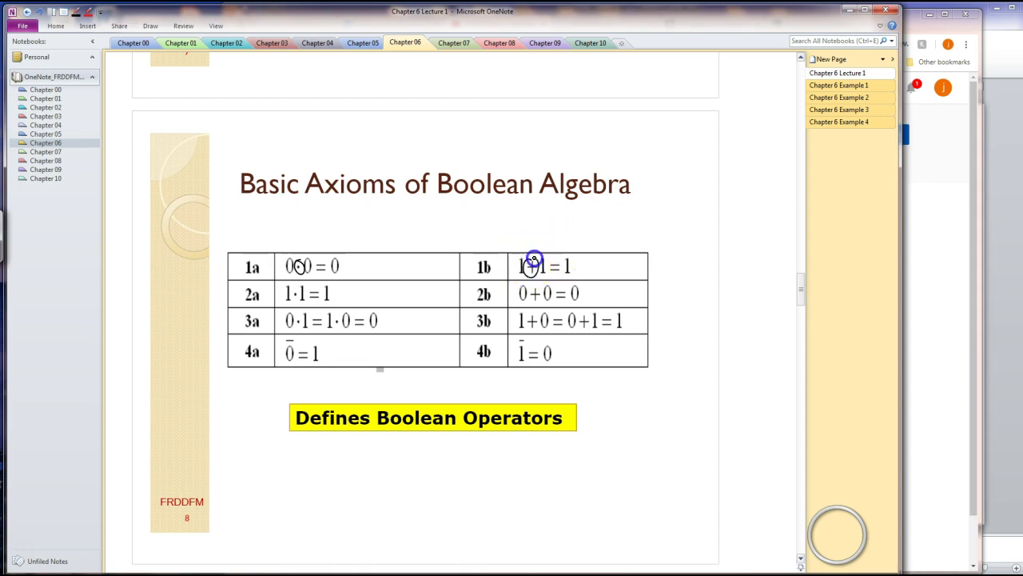
{"action": "left_click", "coordinate": [523, 340]}
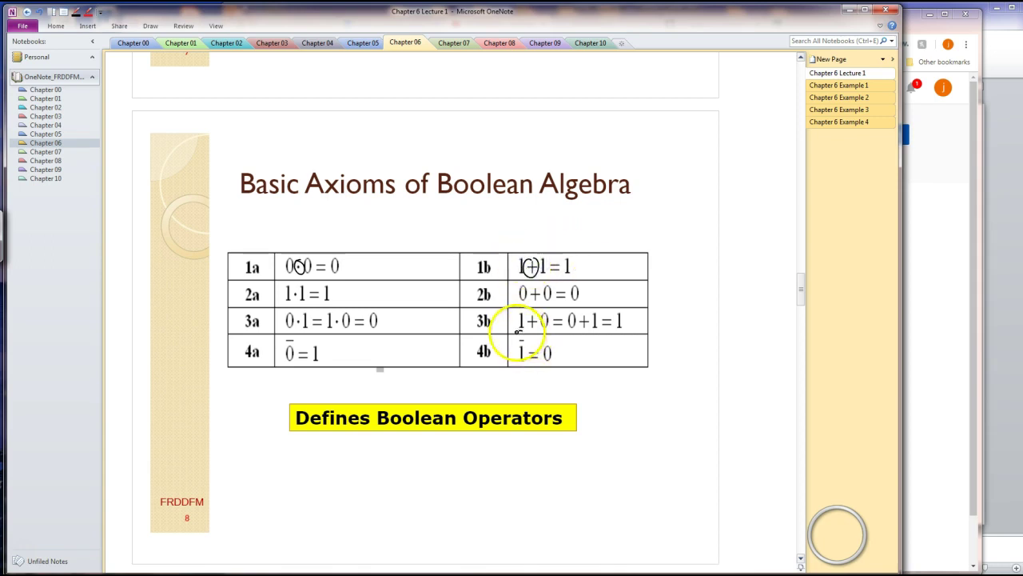
{"action": "mouse_move", "coordinate": [518, 331]}
{"action": "left_mouse_down"}
{"action": "mouse_move", "coordinate": [523, 344]}
{"action": "mouse_move", "coordinate": [521, 335]}
{"action": "left_mouse_up"}
{"action": "left_click", "coordinate": [276, 335]}
{"action": "left_click_drag", "start_coordinate": [277, 335], "coordinate": [298, 340]}
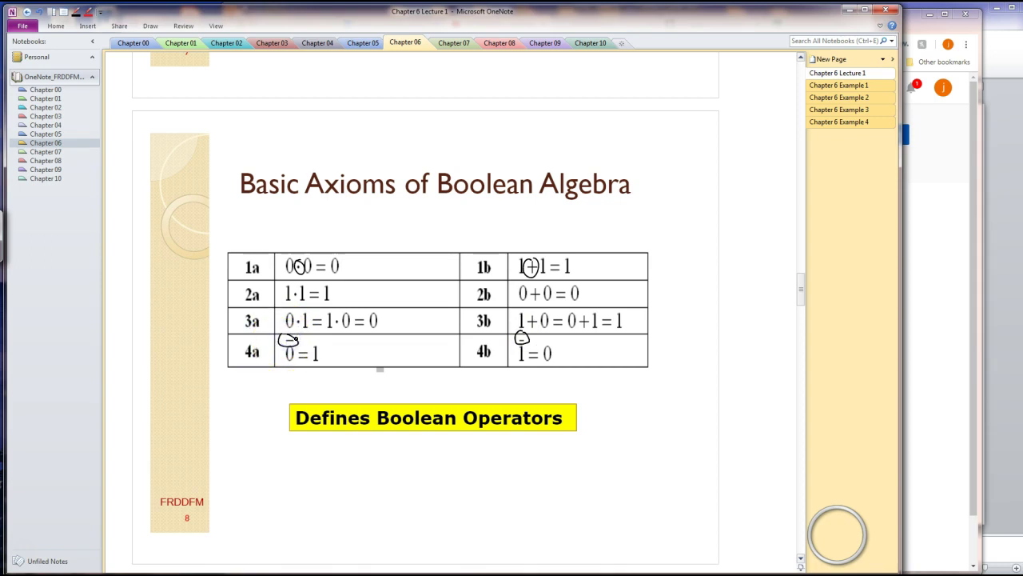
Handwrite '· AND, + OR, ‾ inversion/complement' under Defines Boolean Operators
{"action": "left_click", "coordinate": [303, 466]}
{"action": "mouse_move", "coordinate": [323, 475]}
{"action": "left_mouse_down"}
{"action": "mouse_move", "coordinate": [500, 453]}
{"action": "mouse_move", "coordinate": [512, 470]}
{"action": "mouse_move", "coordinate": [611, 465]}
{"action": "left_mouse_up"}
{"action": "left_click", "coordinate": [427, 457]}
{"action": "mouse_move", "coordinate": [525, 488]}
{"action": "left_mouse_down"}
{"action": "mouse_move", "coordinate": [647, 496]}
{"action": "mouse_move", "coordinate": [656, 482]}
{"action": "left_mouse_up"}
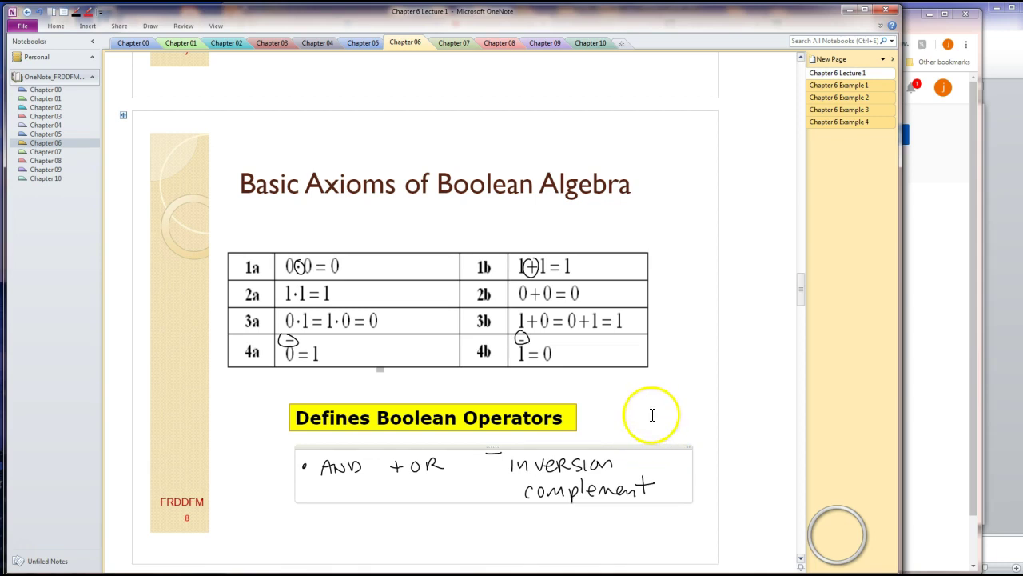
On slide 9, loop the Boolean axioms table and draw arrows to the AND, OR and NOT tables
{"action": "scroll", "coordinate": [785, 372], "scroll_direction": "down", "scroll_amount": 10}
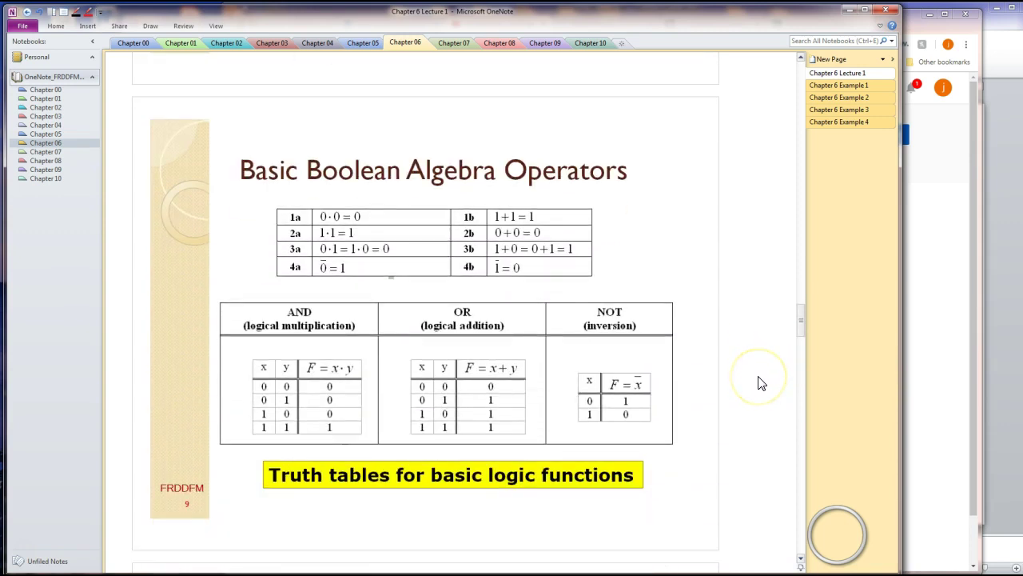
{"action": "mouse_move", "coordinate": [279, 197]}
{"action": "left_mouse_down"}
{"action": "mouse_move", "coordinate": [587, 276]}
{"action": "mouse_move", "coordinate": [464, 185]}
{"action": "left_mouse_up"}
{"action": "mouse_move", "coordinate": [357, 288]}
{"action": "left_mouse_down"}
{"action": "mouse_move", "coordinate": [350, 309]}
{"action": "mouse_move", "coordinate": [363, 302]}
{"action": "left_mouse_up"}
{"action": "left_click_drag", "start_coordinate": [503, 285], "coordinate": [512, 299]}
{"action": "left_click_drag", "start_coordinate": [617, 264], "coordinate": [642, 292]}
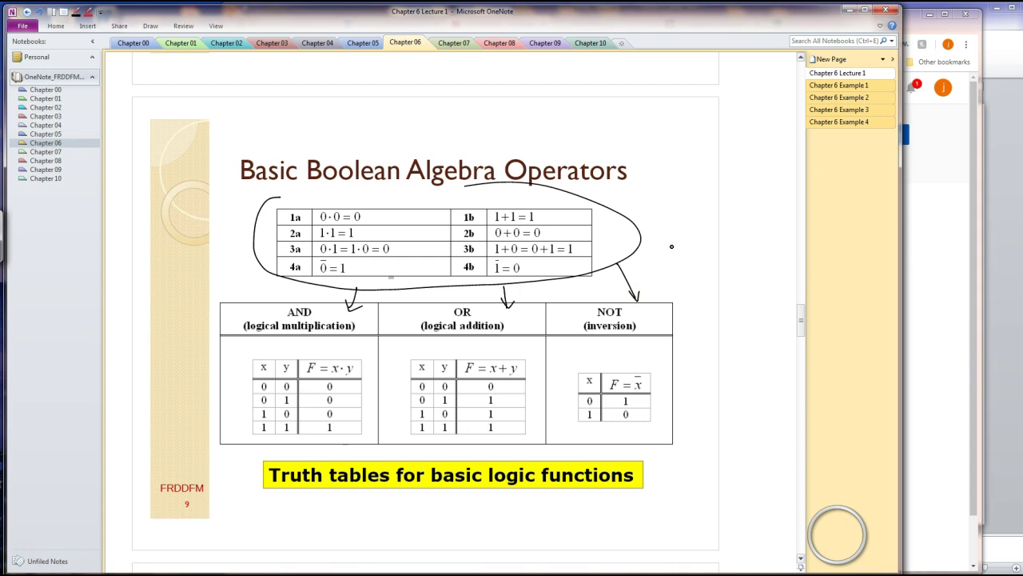
{"action": "left_click", "coordinate": [325, 368]}
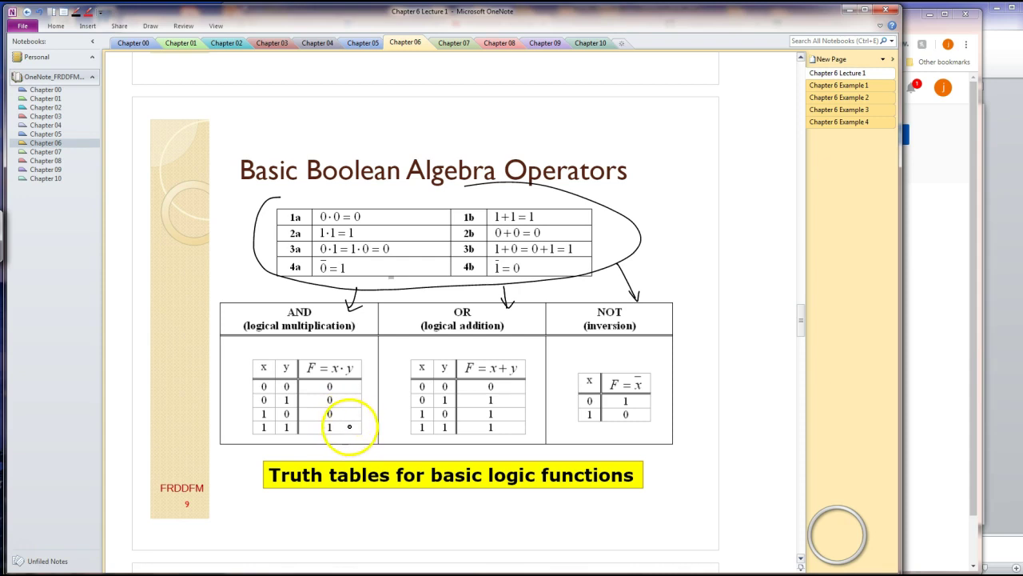
Draw ink ticks beside the AND table's last row and the OR table's header
{"action": "left_click_drag", "start_coordinate": [363, 418], "coordinate": [373, 413]}
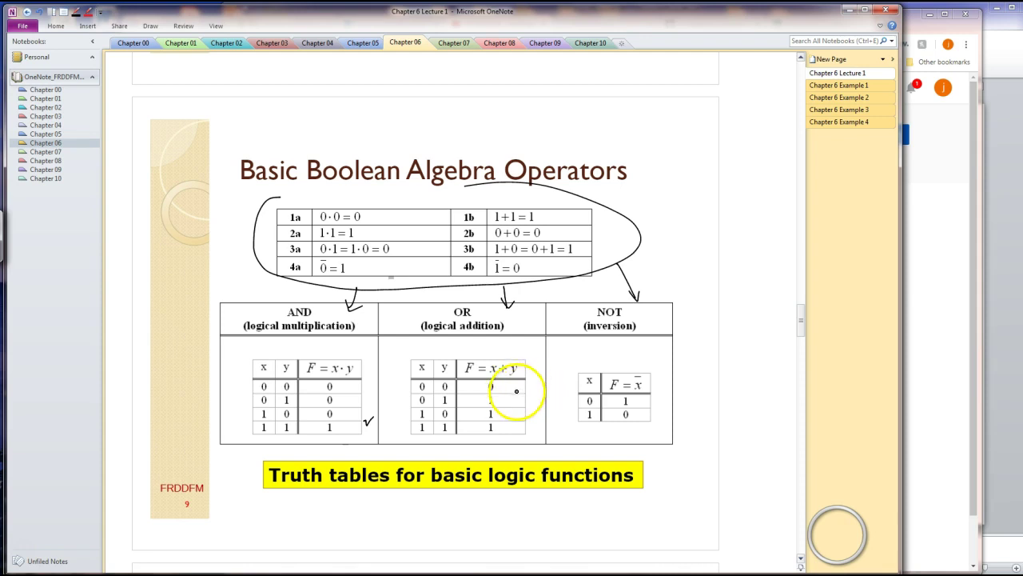
{"action": "left_click_drag", "start_coordinate": [531, 382], "coordinate": [542, 376]}
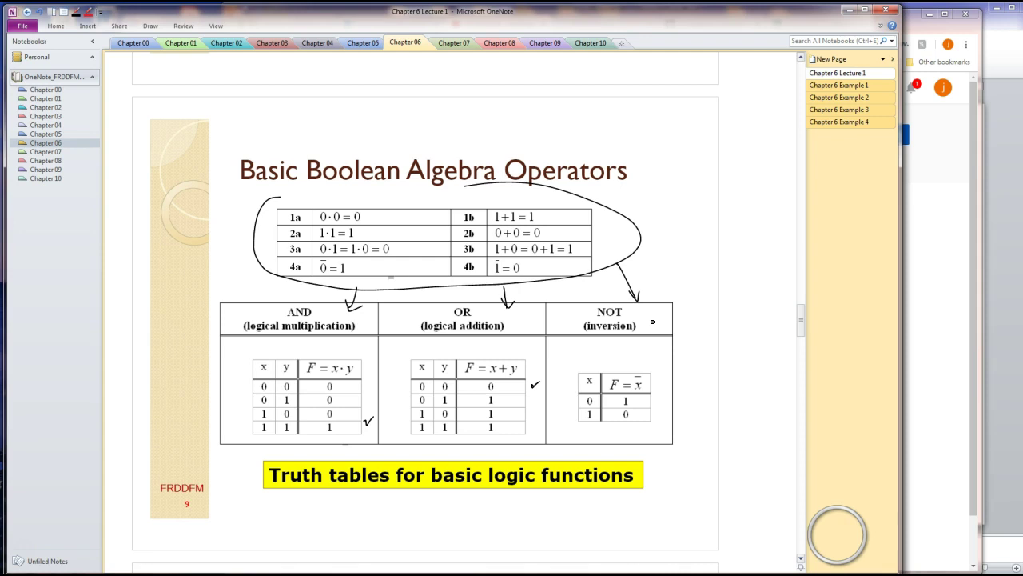
On slide 10, tick DeMorgan's, Inverse, Double Complement and row 8a, then exit pen mode
{"action": "scroll", "coordinate": [653, 322], "scroll_direction": "down", "scroll_amount": 5}
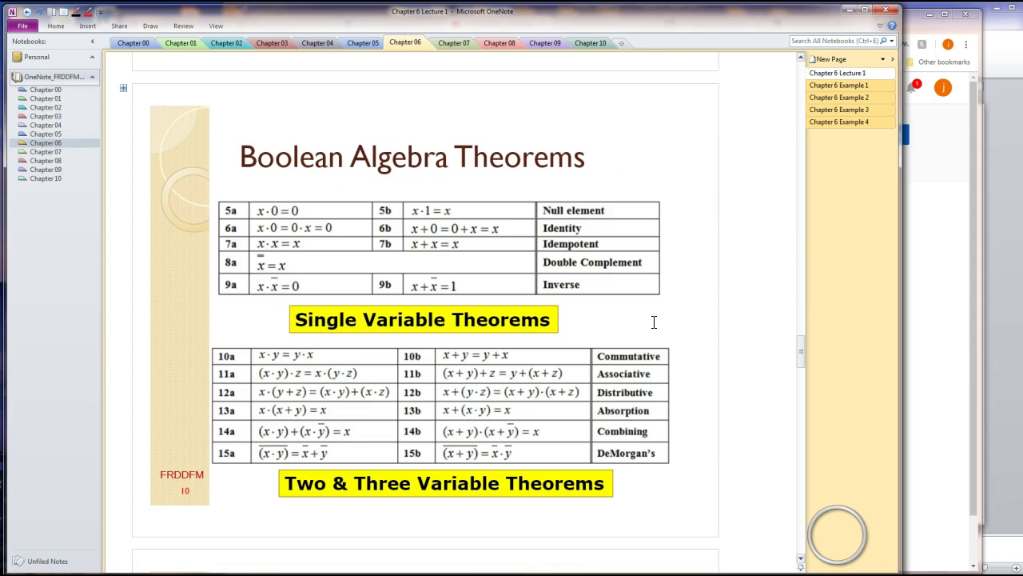
{"action": "left_click", "coordinate": [653, 440]}
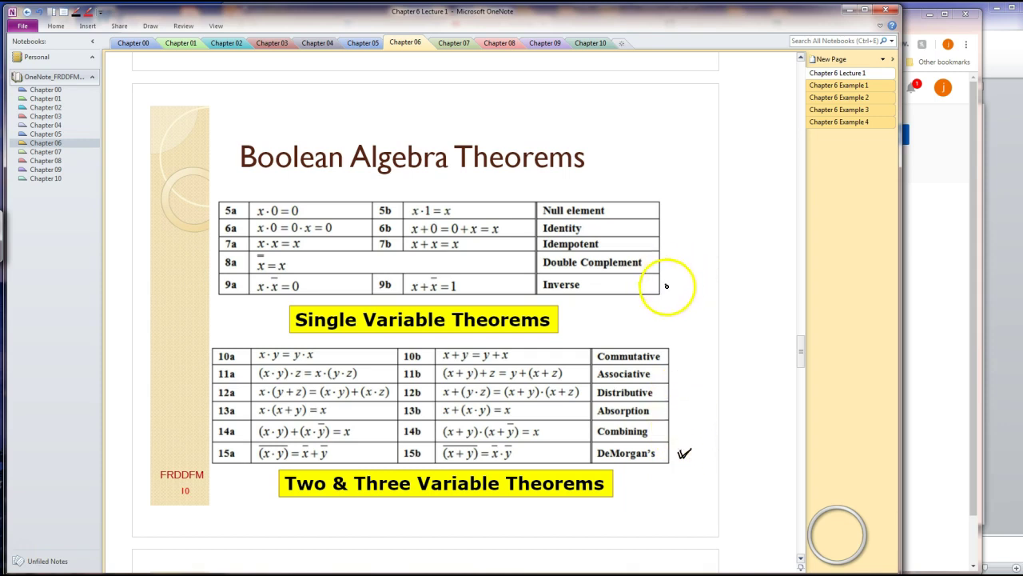
{"action": "left_click_drag", "start_coordinate": [666, 285], "coordinate": [679, 279]}
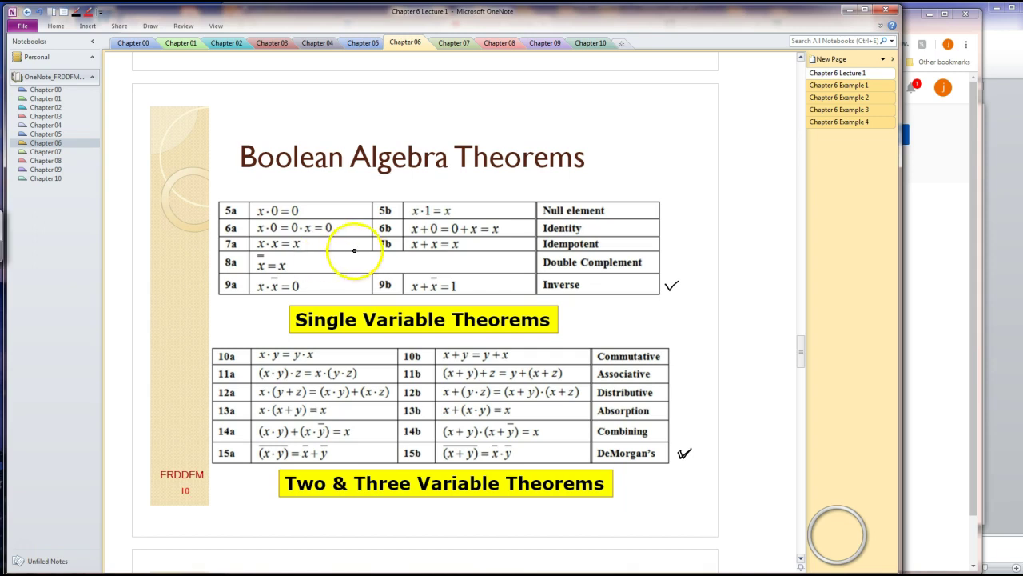
{"action": "left_click_drag", "start_coordinate": [668, 259], "coordinate": [678, 255]}
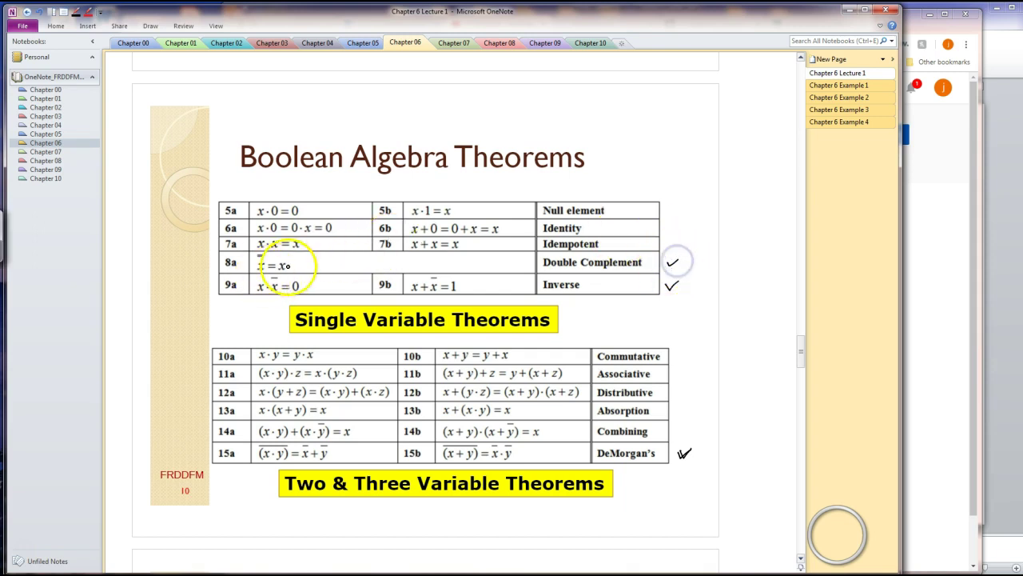
{"action": "left_click_drag", "start_coordinate": [299, 260], "coordinate": [307, 256]}
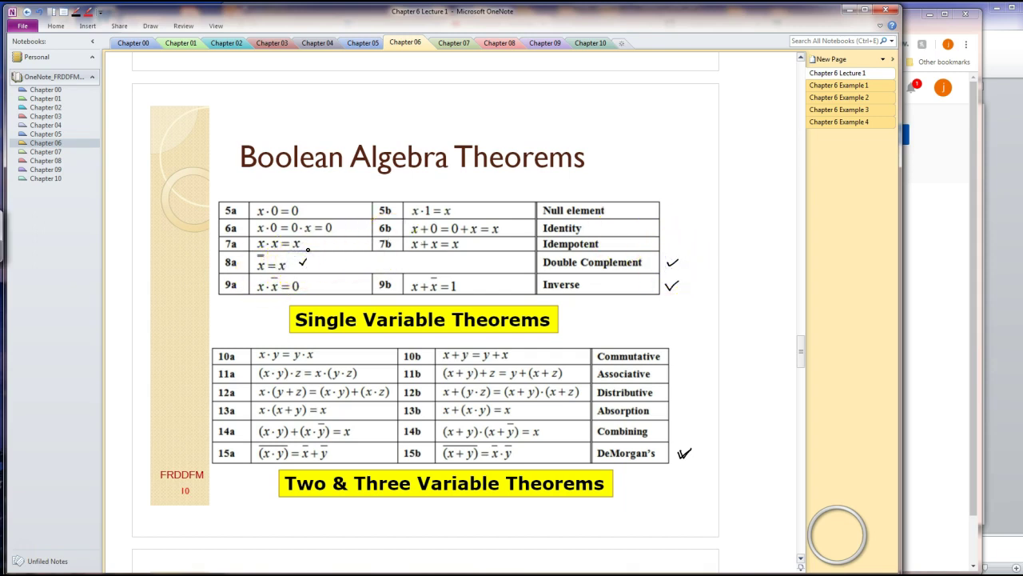
{"action": "key", "text": "Escape"}
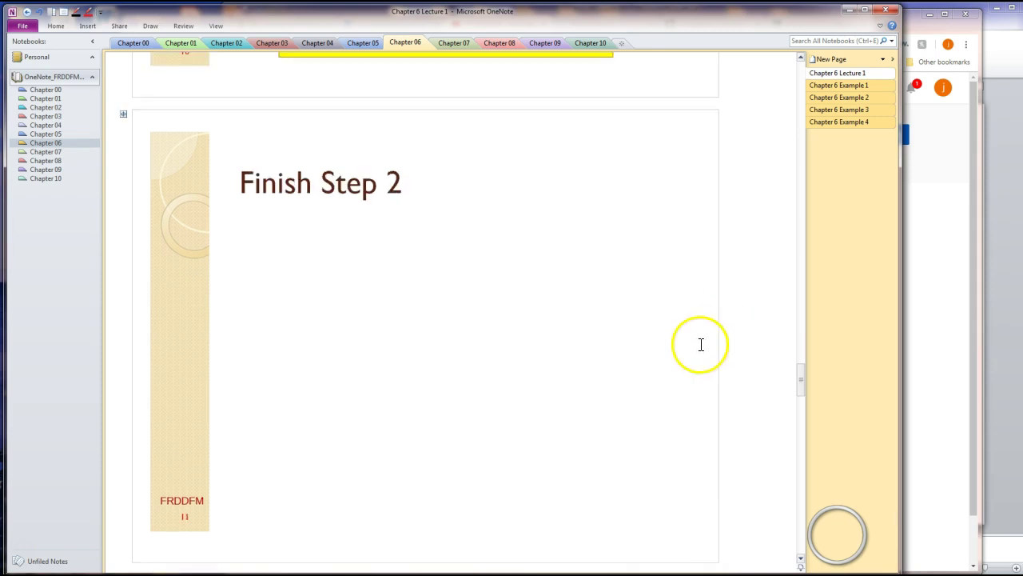
Below the Finish Step 2 title, handwrite 'F is a 1 when B2 AND B1 AND B0 are a 1'
{"action": "scroll", "coordinate": [711, 339], "scroll_direction": "down", "scroll_amount": 5}
{"action": "left_click", "coordinate": [658, 328]}
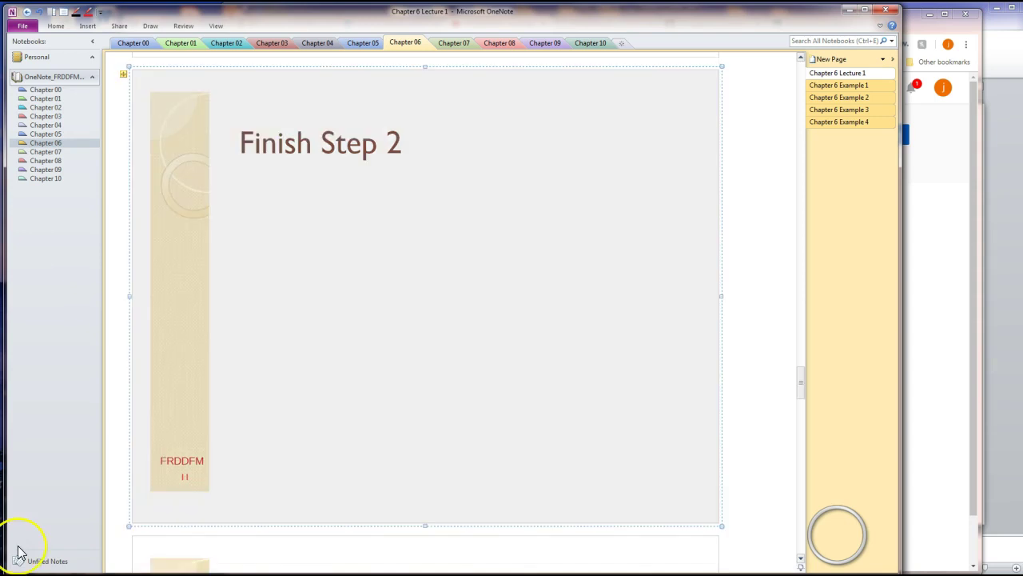
{"action": "left_click", "coordinate": [239, 206]}
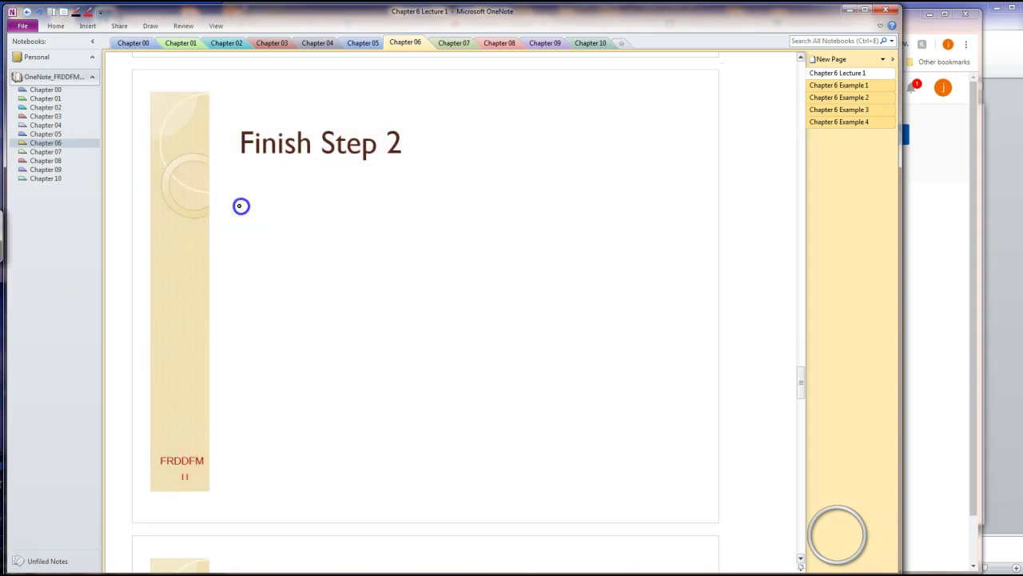
{"action": "mouse_move", "coordinate": [240, 203]}
{"action": "left_mouse_down"}
{"action": "mouse_move", "coordinate": [238, 219]}
{"action": "mouse_move", "coordinate": [250, 201]}
{"action": "mouse_move", "coordinate": [261, 220]}
{"action": "mouse_move", "coordinate": [307, 220]}
{"action": "mouse_move", "coordinate": [340, 196]}
{"action": "mouse_move", "coordinate": [414, 213]}
{"action": "left_mouse_up"}
{"action": "left_click", "coordinate": [268, 206]}
{"action": "mouse_move", "coordinate": [413, 194]}
{"action": "left_mouse_down"}
{"action": "mouse_move", "coordinate": [413, 212]}
{"action": "mouse_move", "coordinate": [436, 210]}
{"action": "mouse_move", "coordinate": [447, 195]}
{"action": "mouse_move", "coordinate": [451, 203]}
{"action": "left_mouse_up"}
{"action": "left_click", "coordinate": [440, 203]}
{"action": "left_click_drag", "start_coordinate": [454, 210], "coordinate": [463, 208]}
{"action": "left_click_drag", "start_coordinate": [468, 200], "coordinate": [483, 211]}
{"action": "mouse_move", "coordinate": [483, 196]}
{"action": "left_mouse_down"}
{"action": "mouse_move", "coordinate": [484, 211]}
{"action": "mouse_move", "coordinate": [516, 197]}
{"action": "mouse_move", "coordinate": [521, 210]}
{"action": "left_mouse_up"}
{"action": "mouse_move", "coordinate": [512, 205]}
{"action": "left_mouse_down"}
{"action": "mouse_move", "coordinate": [534, 197]}
{"action": "mouse_move", "coordinate": [536, 210]}
{"action": "mouse_move", "coordinate": [562, 210]}
{"action": "left_mouse_up"}
{"action": "left_click_drag", "start_coordinate": [577, 196], "coordinate": [607, 209]}
{"action": "left_click_drag", "start_coordinate": [610, 208], "coordinate": [710, 198]}
Handwrite the second and third conditions for F, joined by 'or'
{"action": "mouse_move", "coordinate": [424, 232]}
{"action": "left_mouse_down"}
{"action": "mouse_move", "coordinate": [425, 245]}
{"action": "mouse_move", "coordinate": [442, 247]}
{"action": "mouse_move", "coordinate": [498, 245]}
{"action": "mouse_move", "coordinate": [509, 230]}
{"action": "mouse_move", "coordinate": [780, 233]}
{"action": "left_mouse_up"}
{"action": "right_click", "coordinate": [531, 232]}
{"action": "left_click", "coordinate": [536, 224]}
{"action": "mouse_move", "coordinate": [423, 274]}
{"action": "left_mouse_down"}
{"action": "mouse_move", "coordinate": [429, 286]}
{"action": "mouse_move", "coordinate": [475, 274]}
{"action": "mouse_move", "coordinate": [525, 282]}
{"action": "left_mouse_up"}
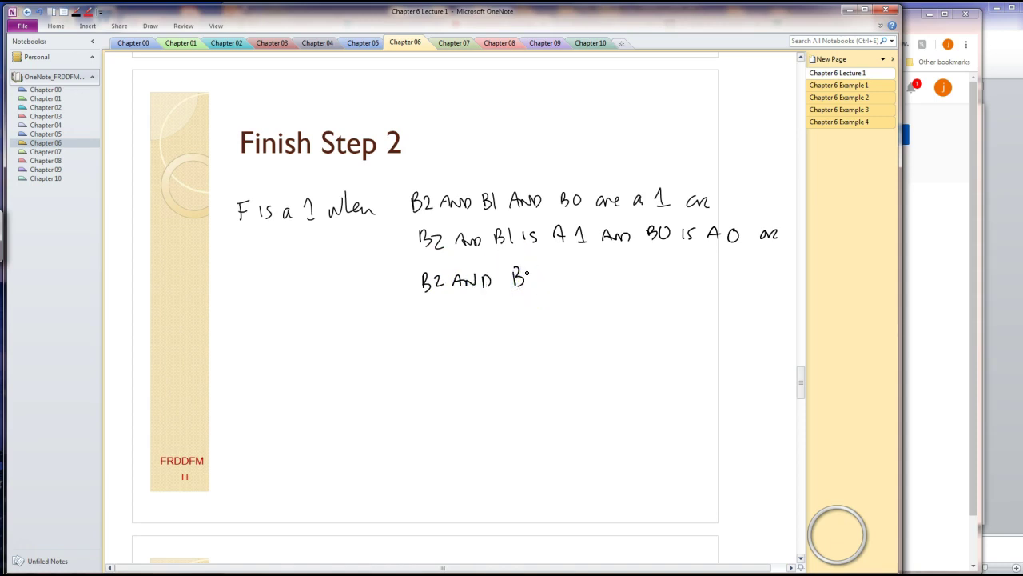
{"action": "left_click_drag", "start_coordinate": [528, 273], "coordinate": [755, 267]}
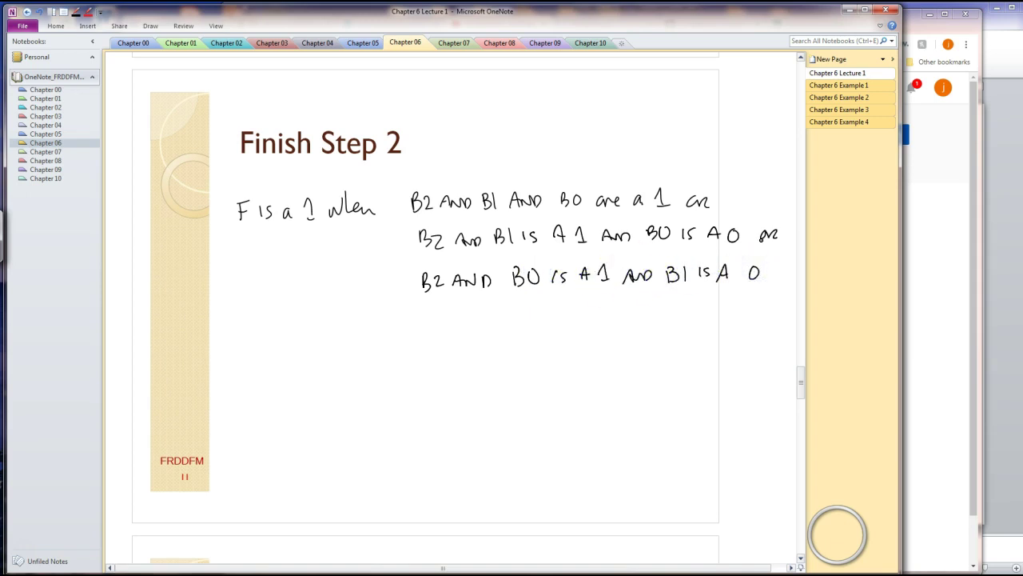
{"action": "left_click", "coordinate": [260, 300]}
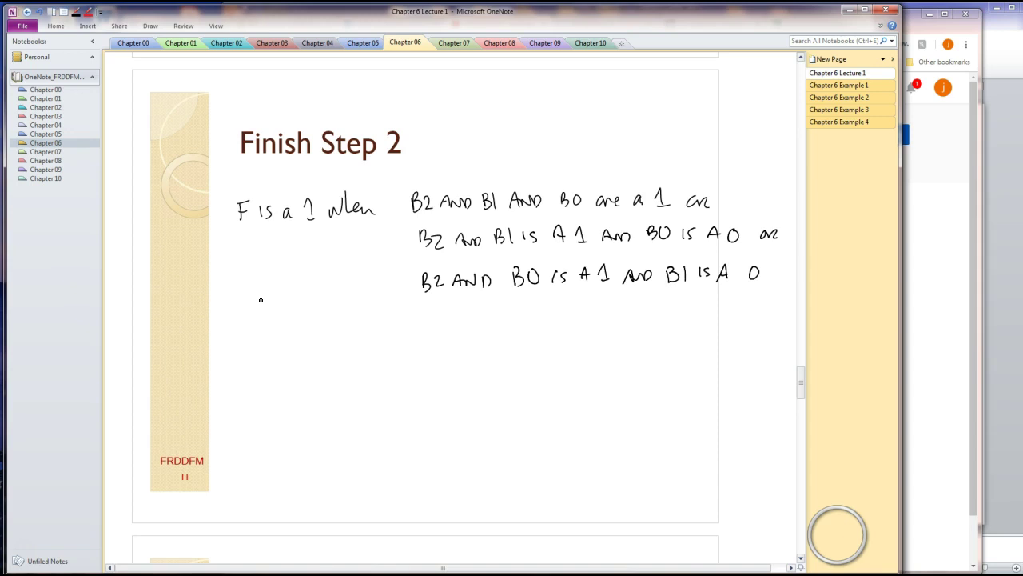
Handwrite F = B2·B1·B0 + B2·B1·B0̄, with arrows under the first term
{"action": "mouse_move", "coordinate": [256, 349]}
{"action": "left_mouse_down"}
{"action": "mouse_move", "coordinate": [257, 370]}
{"action": "mouse_move", "coordinate": [270, 342]}
{"action": "mouse_move", "coordinate": [267, 359]}
{"action": "mouse_move", "coordinate": [332, 369]}
{"action": "left_mouse_up"}
{"action": "mouse_move", "coordinate": [332, 349]}
{"action": "left_mouse_down"}
{"action": "mouse_move", "coordinate": [336, 365]}
{"action": "mouse_move", "coordinate": [373, 357]}
{"action": "mouse_move", "coordinate": [373, 370]}
{"action": "mouse_move", "coordinate": [411, 359]}
{"action": "mouse_move", "coordinate": [411, 370]}
{"action": "mouse_move", "coordinate": [421, 353]}
{"action": "mouse_move", "coordinate": [458, 367]}
{"action": "mouse_move", "coordinate": [469, 361]}
{"action": "left_mouse_up"}
{"action": "left_click", "coordinate": [390, 363]}
{"action": "left_click", "coordinate": [427, 358]}
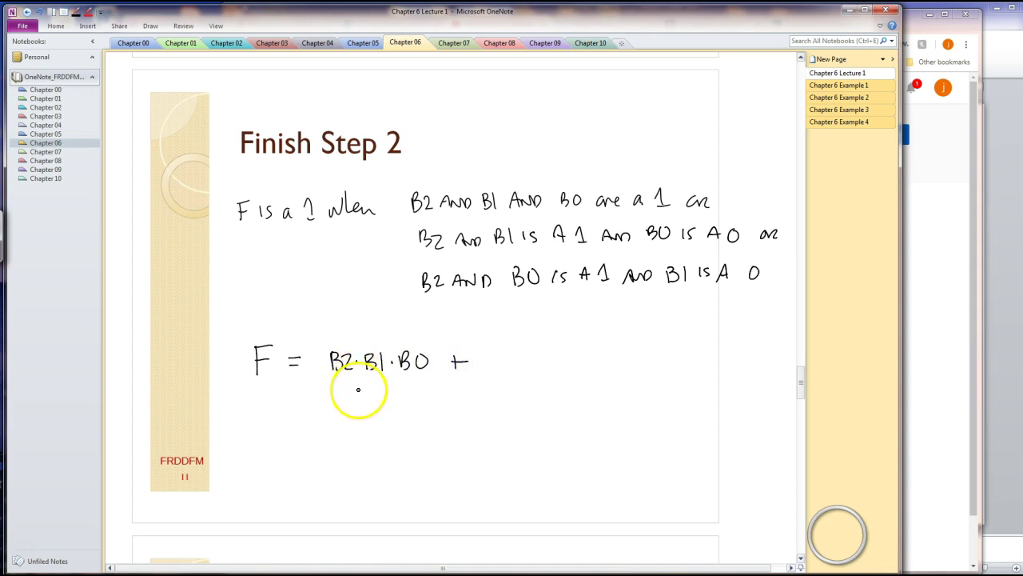
{"action": "mouse_move", "coordinate": [358, 399]}
{"action": "left_mouse_down"}
{"action": "mouse_move", "coordinate": [358, 380]}
{"action": "mouse_move", "coordinate": [402, 387]}
{"action": "left_mouse_up"}
{"action": "mouse_move", "coordinate": [491, 353]}
{"action": "left_mouse_down"}
{"action": "mouse_move", "coordinate": [537, 368]}
{"action": "mouse_move", "coordinate": [592, 367]}
{"action": "left_mouse_up"}
{"action": "left_click", "coordinate": [521, 359]}
{"action": "left_click_drag", "start_coordinate": [604, 354], "coordinate": [605, 355]}
{"action": "left_click_drag", "start_coordinate": [581, 350], "coordinate": [611, 348]}
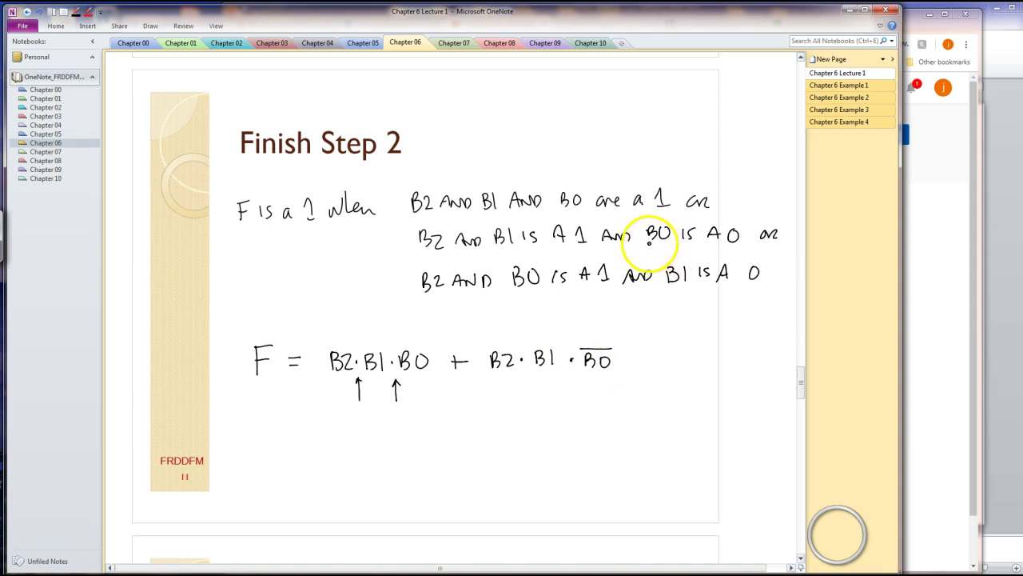
Underline 'B0 is a 0' and add the third term + B2·B1̄·B0
{"action": "left_click_drag", "start_coordinate": [646, 241], "coordinate": [740, 241]}
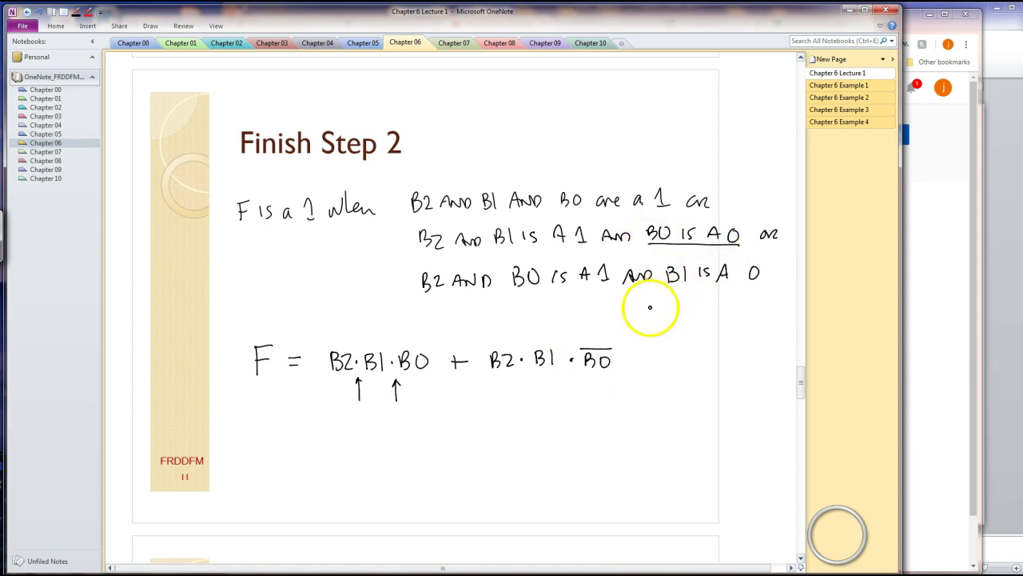
{"action": "left_click_drag", "start_coordinate": [629, 361], "coordinate": [640, 361]}
{"action": "mouse_move", "coordinate": [634, 355]}
{"action": "left_mouse_down"}
{"action": "mouse_move", "coordinate": [634, 367]}
{"action": "mouse_move", "coordinate": [664, 369]}
{"action": "left_mouse_up"}
{"action": "mouse_move", "coordinate": [672, 352]}
{"action": "left_mouse_down"}
{"action": "mouse_move", "coordinate": [685, 368]}
{"action": "mouse_move", "coordinate": [715, 368]}
{"action": "left_mouse_up"}
{"action": "left_click", "coordinate": [693, 359]}
{"action": "mouse_move", "coordinate": [726, 352]}
{"action": "left_mouse_down"}
{"action": "mouse_move", "coordinate": [727, 367]}
{"action": "mouse_move", "coordinate": [722, 344]}
{"action": "mouse_move", "coordinate": [753, 368]}
{"action": "mouse_move", "coordinate": [770, 359]}
{"action": "left_mouse_up"}
{"action": "left_click", "coordinate": [741, 361]}
{"action": "left_click", "coordinate": [792, 359]}
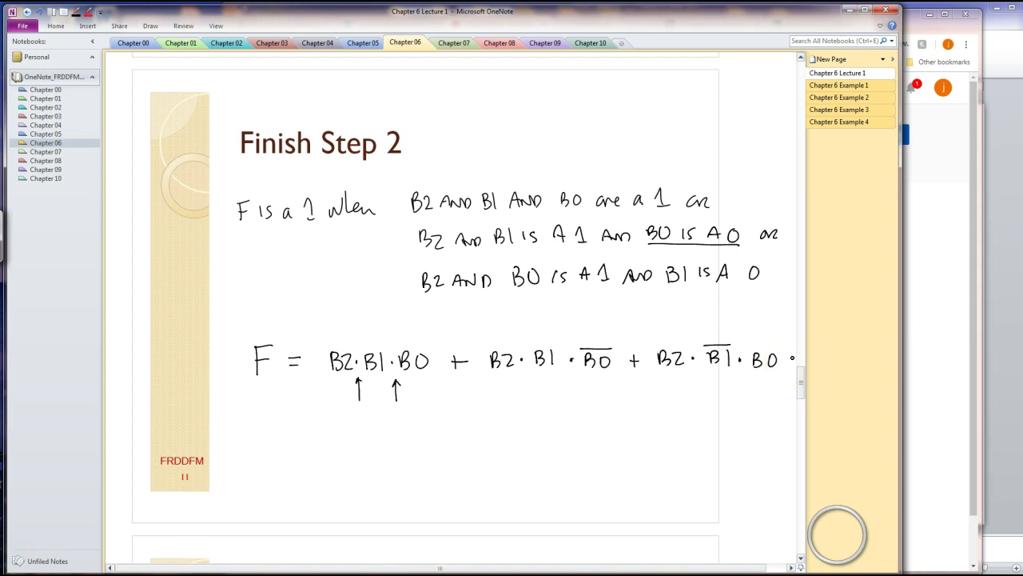
Replace the straight overbars above the product terms with wavy brackets
{"action": "left_click", "coordinate": [331, 327]}
{"action": "left_click", "coordinate": [331, 343]}
{"action": "left_click", "coordinate": [331, 339]}
{"action": "left_click_drag", "start_coordinate": [325, 337], "coordinate": [548, 327]}
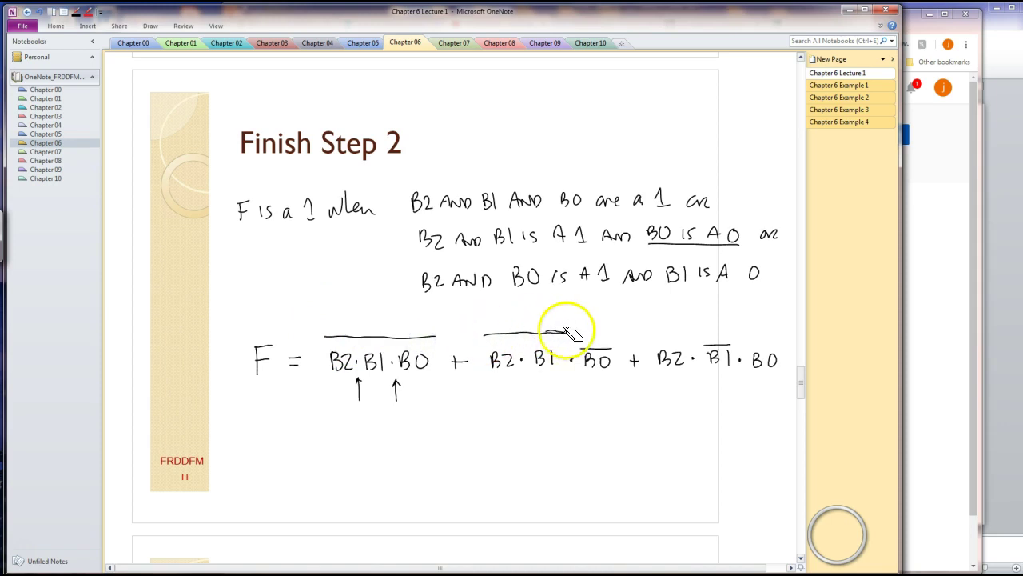
{"action": "left_click", "coordinate": [560, 330]}
{"action": "left_click", "coordinate": [400, 336]}
{"action": "left_click_drag", "start_coordinate": [323, 341], "coordinate": [431, 335]}
{"action": "left_click_drag", "start_coordinate": [486, 342], "coordinate": [764, 328]}
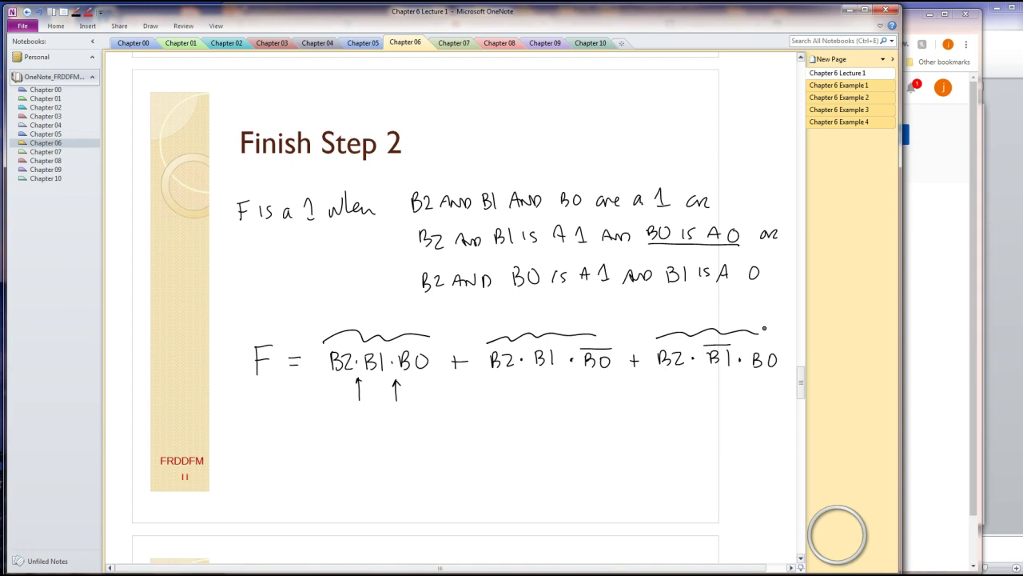
Draw ink ticks beside the truth table, written and Boolean Algebra descriptions
{"action": "scroll", "coordinate": [761, 330], "scroll_direction": "down", "scroll_amount": 5}
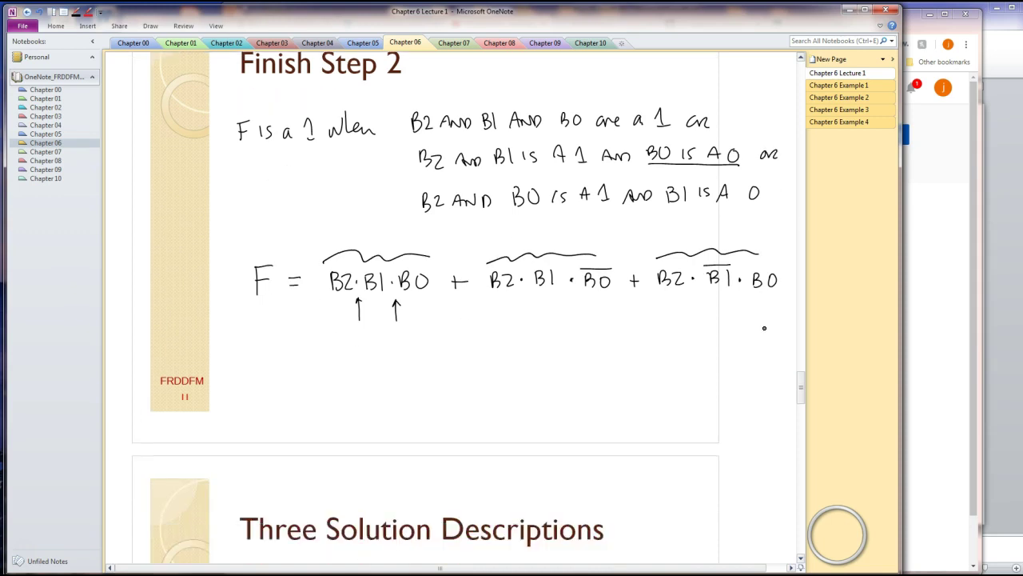
{"action": "scroll", "coordinate": [757, 337], "scroll_direction": "down", "scroll_amount": 1}
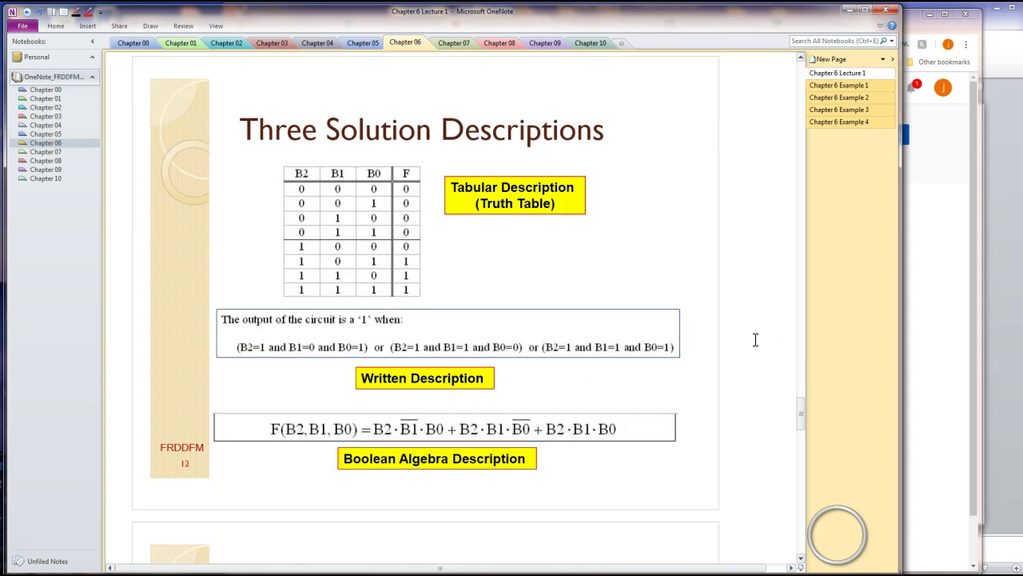
{"action": "left_click_drag", "start_coordinate": [470, 252], "coordinate": [498, 245]}
{"action": "left_click_drag", "start_coordinate": [690, 336], "coordinate": [706, 329]}
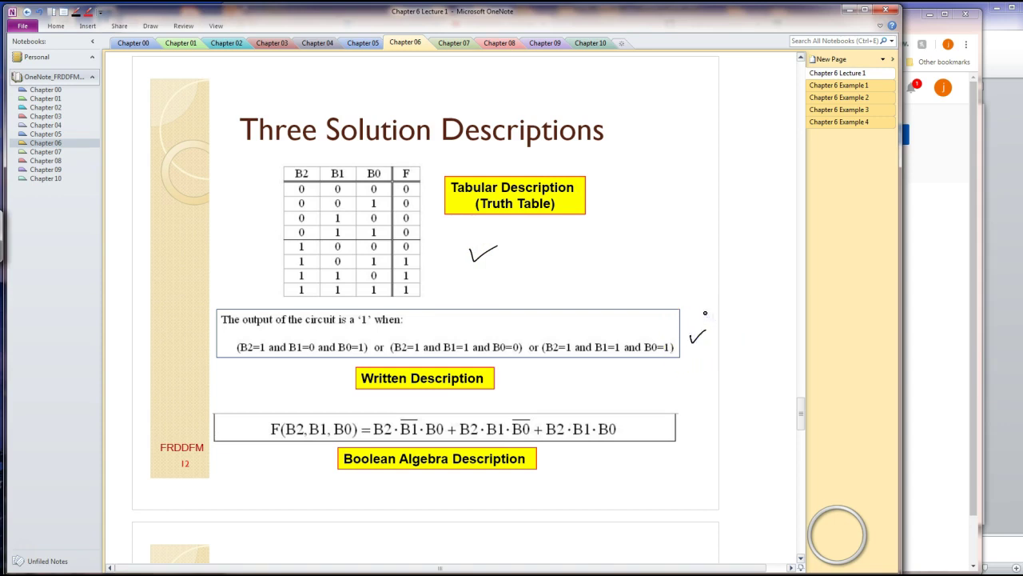
{"action": "left_click_drag", "start_coordinate": [609, 459], "coordinate": [622, 456]}
{"action": "left_click", "coordinate": [642, 412]}
On the Basic Boolean Operators & Gates slide, tick the Gates banner, AND gate and Inverter headings
{"action": "scroll", "coordinate": [641, 413], "scroll_direction": "down", "scroll_amount": 10}
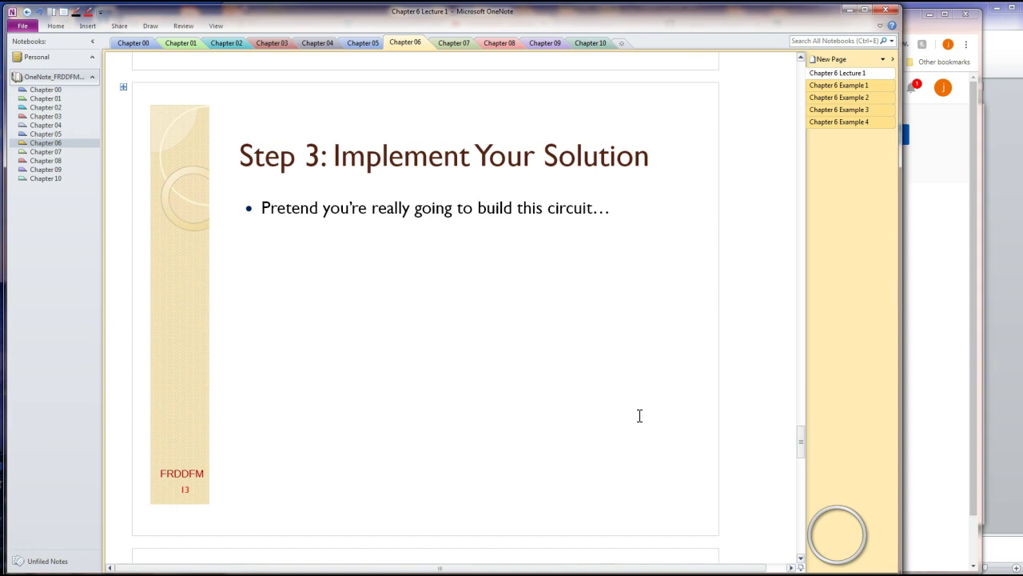
{"action": "scroll", "coordinate": [640, 415], "scroll_direction": "down", "scroll_amount": 10}
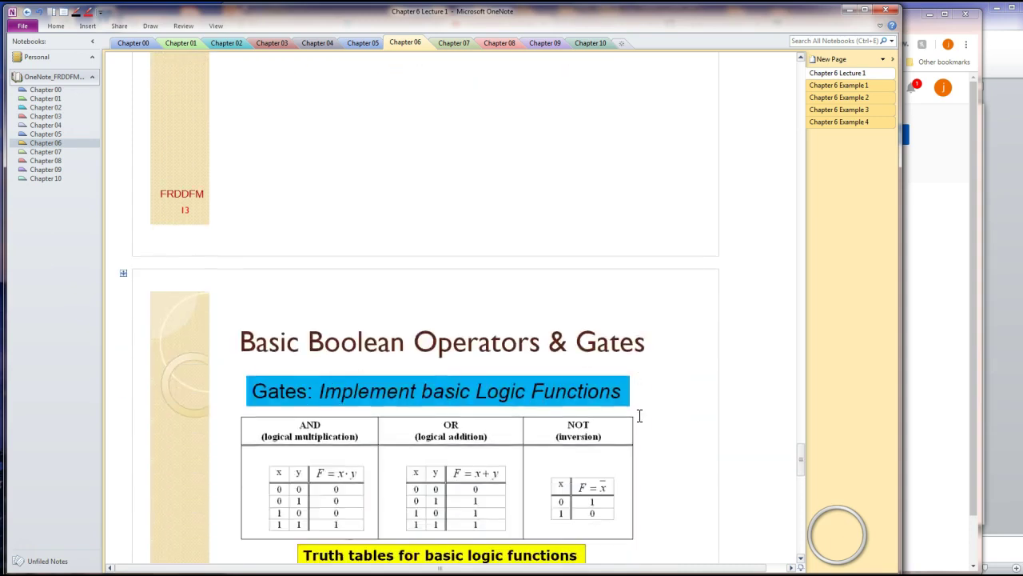
{"action": "scroll", "coordinate": [639, 415], "scroll_direction": "down", "scroll_amount": 1}
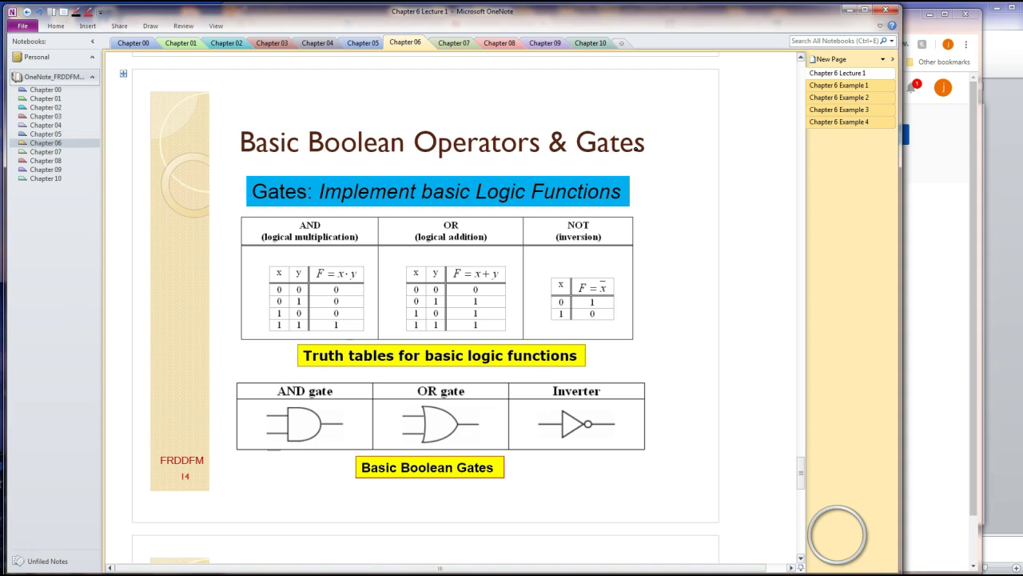
{"action": "left_click_drag", "start_coordinate": [639, 186], "coordinate": [653, 182]}
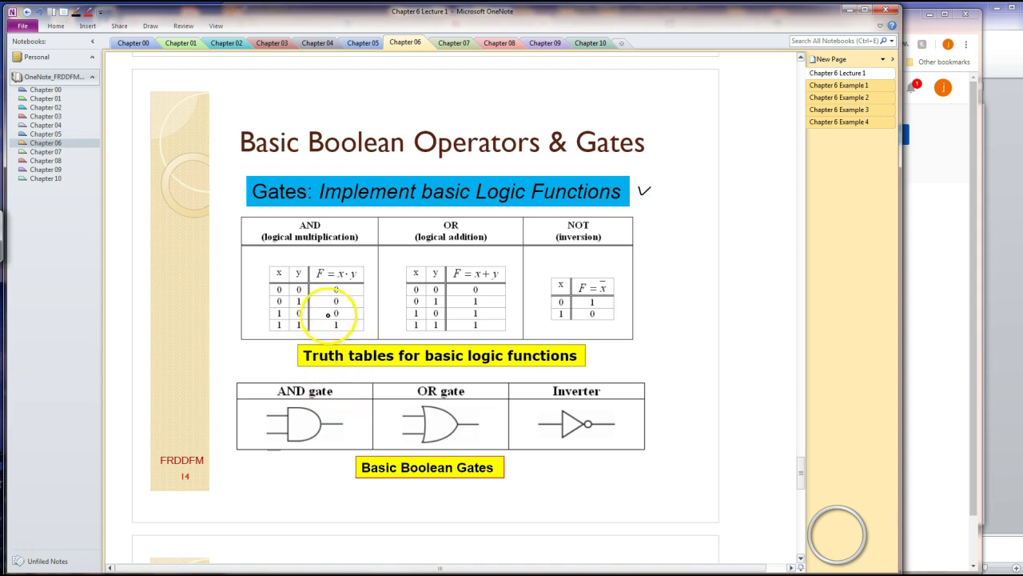
{"action": "left_click_drag", "start_coordinate": [348, 387], "coordinate": [356, 384]}
{"action": "left_click_drag", "start_coordinate": [482, 373], "coordinate": [484, 381]}
{"action": "left_click_drag", "start_coordinate": [622, 388], "coordinate": [630, 386]}
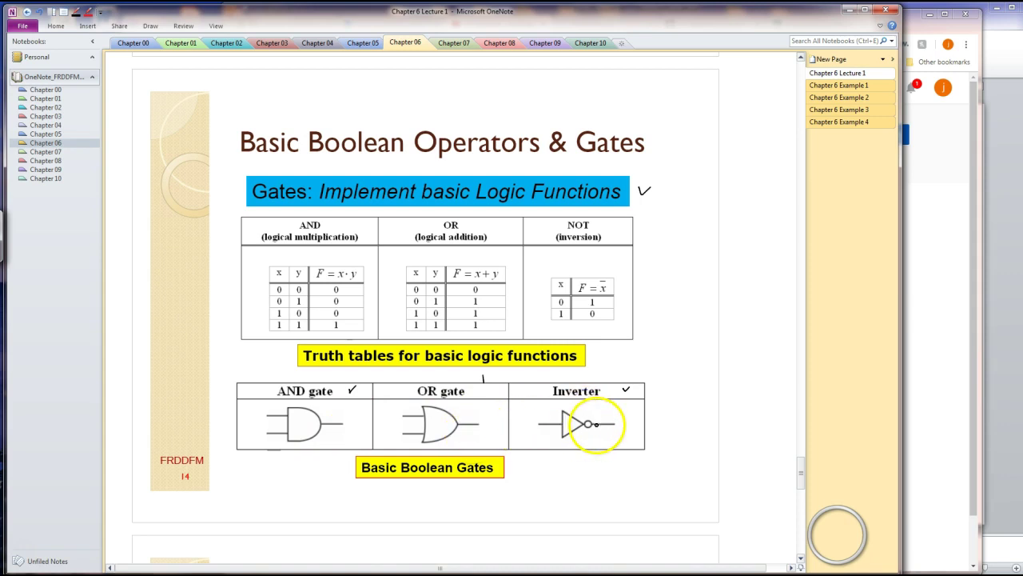
Sketch AND, OR and inverter symbols under the gates table and a brace to its right
{"action": "mouse_move", "coordinate": [278, 471]}
{"action": "left_mouse_down"}
{"action": "mouse_move", "coordinate": [279, 508]}
{"action": "mouse_move", "coordinate": [292, 486]}
{"action": "mouse_move", "coordinate": [280, 473]}
{"action": "mouse_move", "coordinate": [259, 488]}
{"action": "left_mouse_up"}
{"action": "mouse_move", "coordinate": [276, 501]}
{"action": "left_mouse_down"}
{"action": "mouse_move", "coordinate": [260, 500]}
{"action": "mouse_move", "coordinate": [319, 490]}
{"action": "left_mouse_up"}
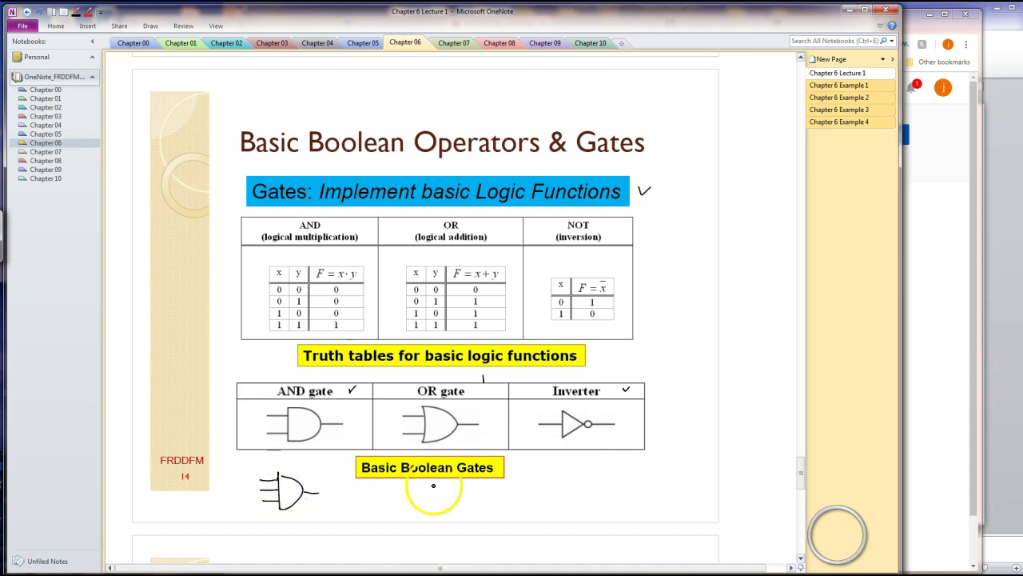
{"action": "mouse_move", "coordinate": [434, 485]}
{"action": "left_mouse_down"}
{"action": "mouse_move", "coordinate": [456, 501]}
{"action": "mouse_move", "coordinate": [436, 485]}
{"action": "mouse_move", "coordinate": [418, 489]}
{"action": "left_mouse_up"}
{"action": "left_click_drag", "start_coordinate": [438, 497], "coordinate": [418, 498]}
{"action": "mouse_move", "coordinate": [439, 506]}
{"action": "left_mouse_down"}
{"action": "mouse_move", "coordinate": [418, 506]}
{"action": "mouse_move", "coordinate": [480, 497]}
{"action": "left_mouse_up"}
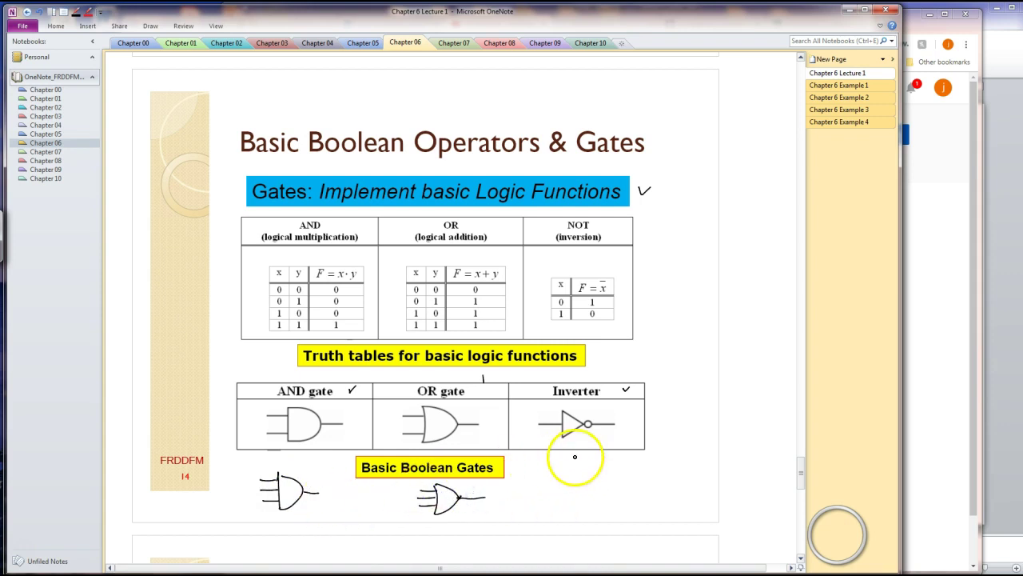
{"action": "mouse_move", "coordinate": [567, 474]}
{"action": "left_mouse_down"}
{"action": "mouse_move", "coordinate": [567, 498]}
{"action": "mouse_move", "coordinate": [565, 475]}
{"action": "mouse_move", "coordinate": [644, 482]}
{"action": "left_mouse_up"}
{"action": "left_click_drag", "start_coordinate": [534, 486], "coordinate": [565, 486]}
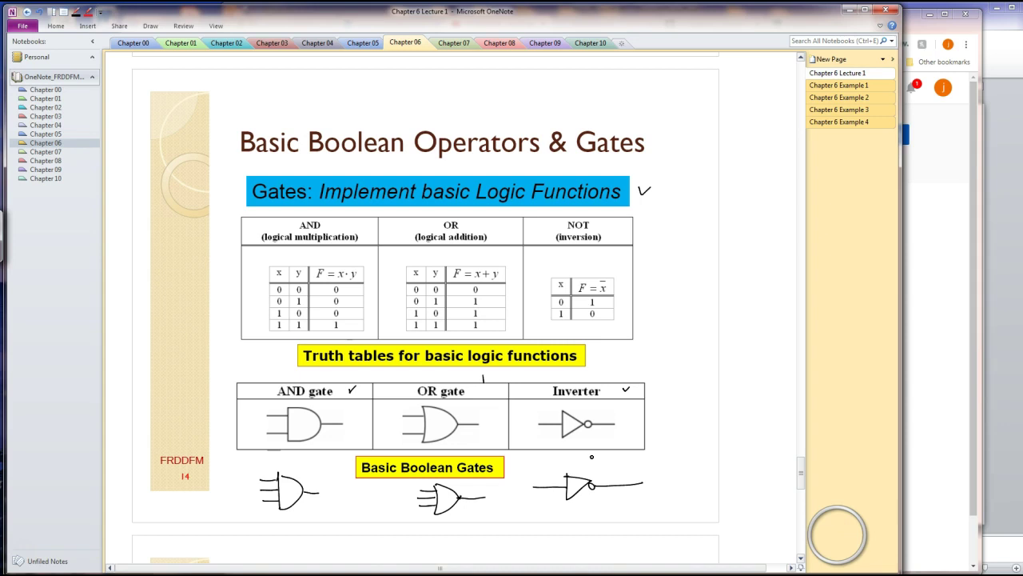
{"action": "left_click_drag", "start_coordinate": [656, 382], "coordinate": [657, 443]}
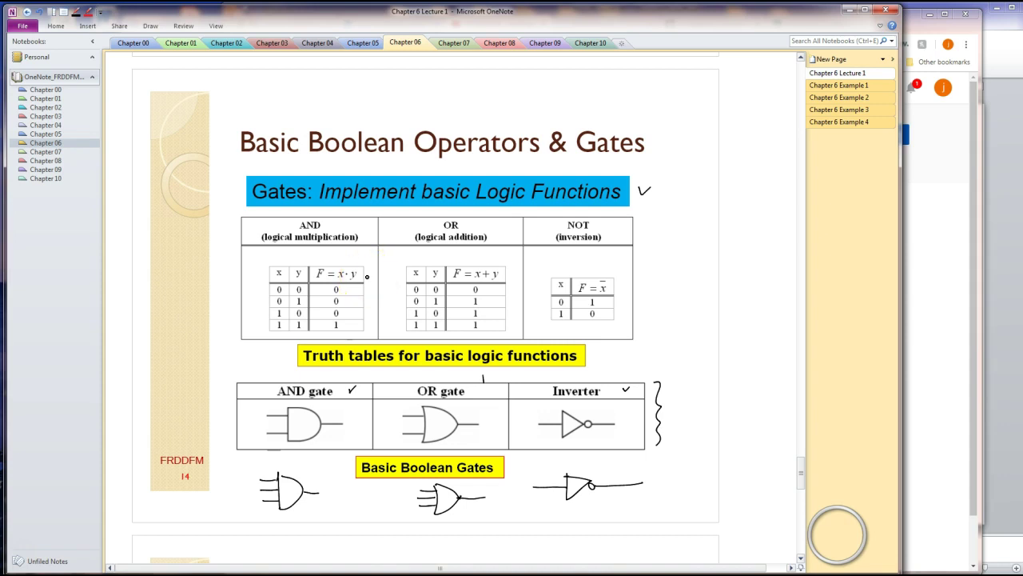
On The Circuit Solution slide, underline 'operations' and number the equation's terms 1–3
{"action": "scroll", "coordinate": [367, 277], "scroll_direction": "down", "scroll_amount": 12}
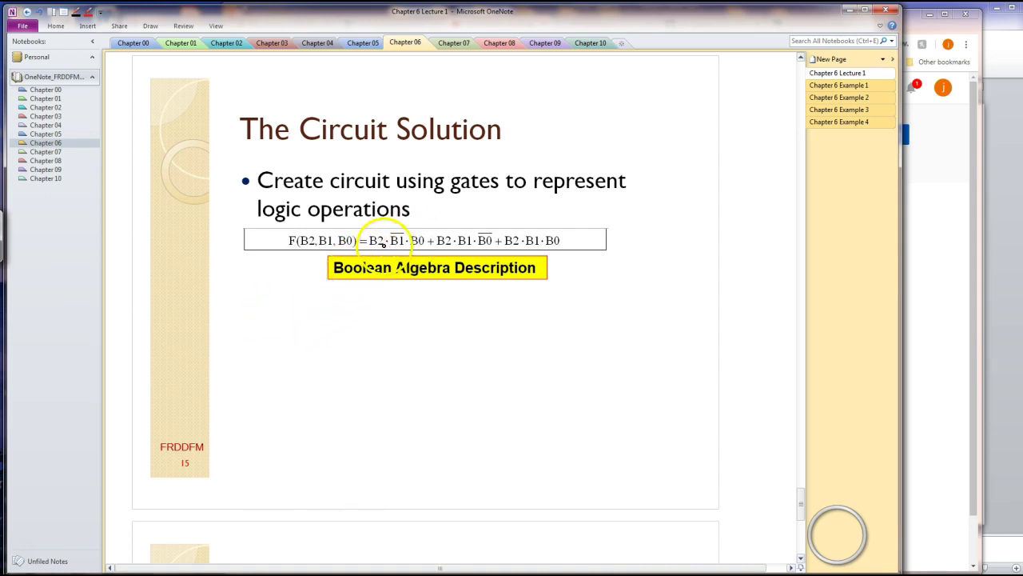
{"action": "left_click_drag", "start_coordinate": [375, 218], "coordinate": [461, 218]}
{"action": "left_click_drag", "start_coordinate": [532, 214], "coordinate": [536, 221]}
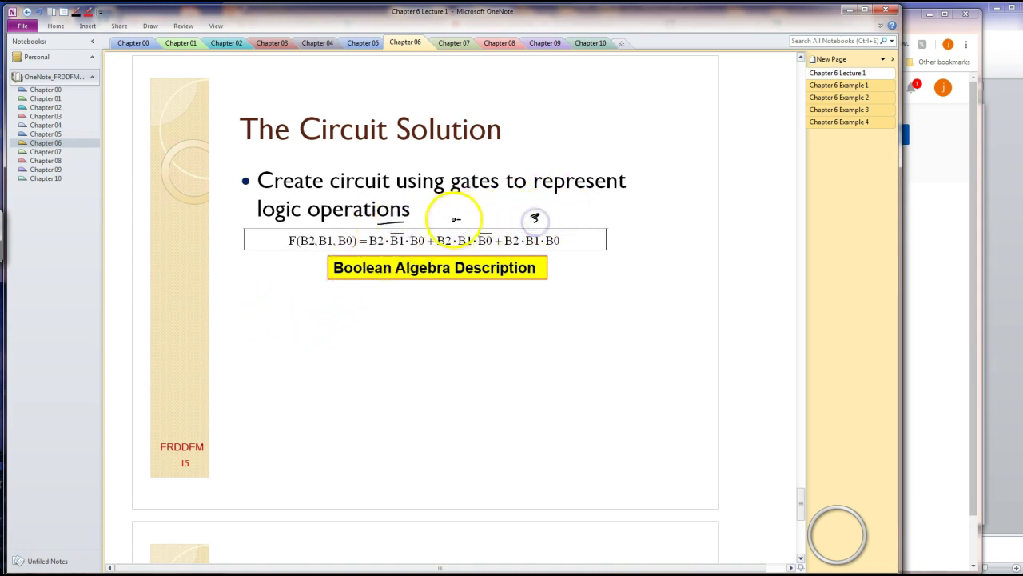
{"action": "mouse_move", "coordinate": [457, 219]}
{"action": "left_mouse_down"}
{"action": "mouse_move", "coordinate": [468, 224]}
{"action": "mouse_move", "coordinate": [418, 218]}
{"action": "left_mouse_up"}
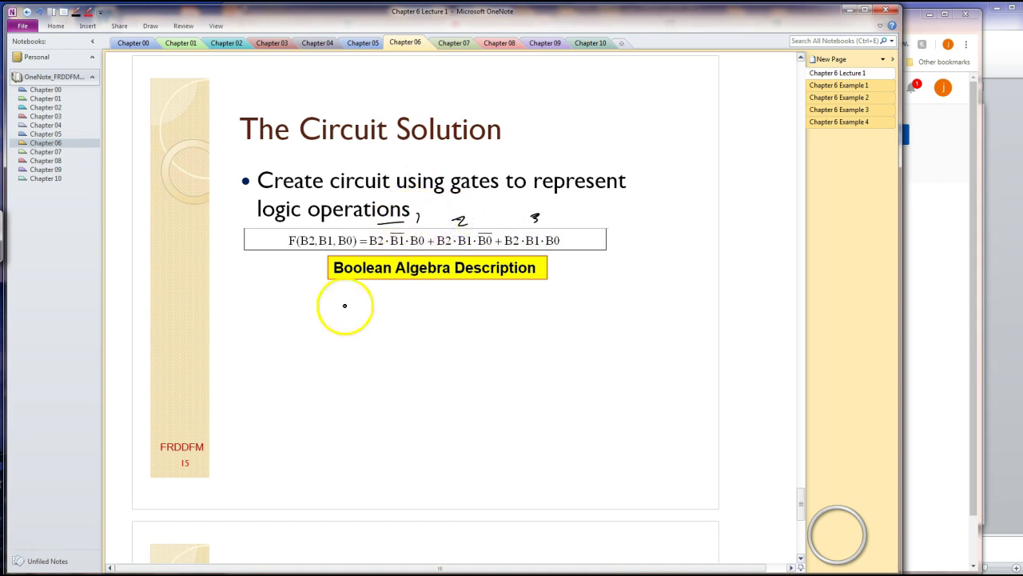
Draw three stacked AND gates and label the B2 and B1 inputs with wires
{"action": "mouse_move", "coordinate": [345, 304]}
{"action": "left_mouse_down"}
{"action": "mouse_move", "coordinate": [344, 357]}
{"action": "mouse_move", "coordinate": [358, 310]}
{"action": "mouse_move", "coordinate": [349, 305]}
{"action": "left_mouse_up"}
{"action": "mouse_move", "coordinate": [346, 368]}
{"action": "left_mouse_down"}
{"action": "mouse_move", "coordinate": [349, 414]}
{"action": "mouse_move", "coordinate": [354, 368]}
{"action": "left_mouse_up"}
{"action": "mouse_move", "coordinate": [351, 432]}
{"action": "left_mouse_down"}
{"action": "mouse_move", "coordinate": [355, 483]}
{"action": "mouse_move", "coordinate": [354, 430]}
{"action": "left_mouse_up"}
{"action": "mouse_move", "coordinate": [242, 307]}
{"action": "left_mouse_down"}
{"action": "mouse_move", "coordinate": [242, 318]}
{"action": "mouse_move", "coordinate": [264, 320]}
{"action": "mouse_move", "coordinate": [344, 314]}
{"action": "left_mouse_up"}
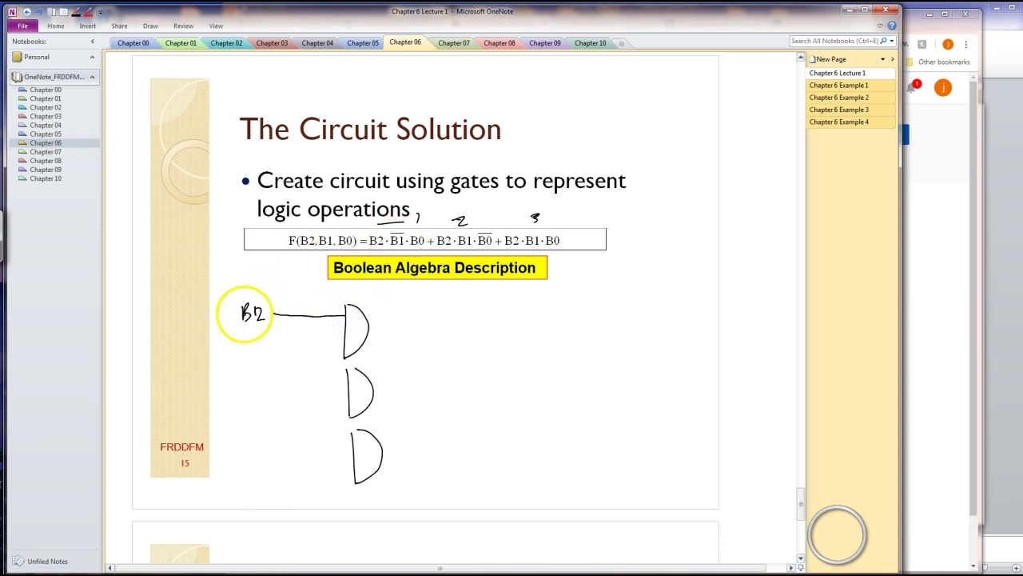
{"action": "left_click_drag", "start_coordinate": [249, 338], "coordinate": [341, 335]}
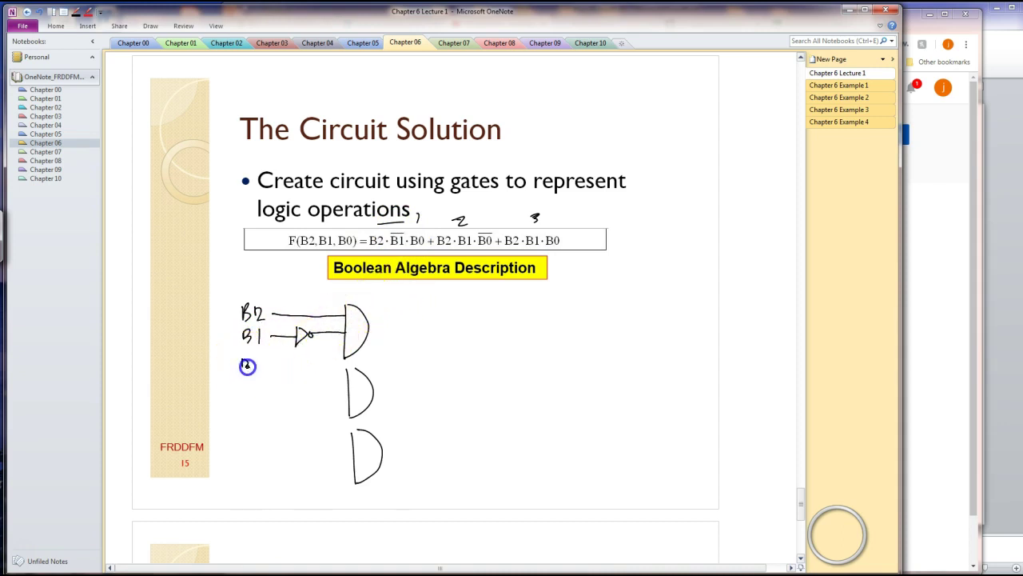
Label B0, wire it into the top gate, and branch the B2 and B1 wires downward
{"action": "left_click_drag", "start_coordinate": [249, 366], "coordinate": [260, 363]}
{"action": "left_click_drag", "start_coordinate": [265, 360], "coordinate": [343, 352]}
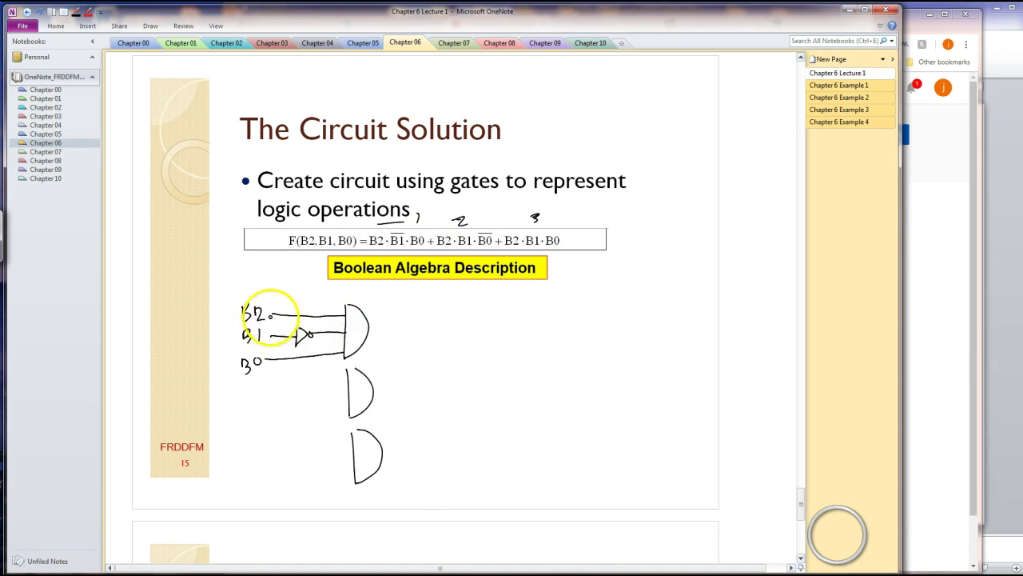
{"action": "mouse_move", "coordinate": [281, 314]}
{"action": "left_mouse_down"}
{"action": "mouse_move", "coordinate": [280, 385]}
{"action": "mouse_move", "coordinate": [349, 386]}
{"action": "left_mouse_up"}
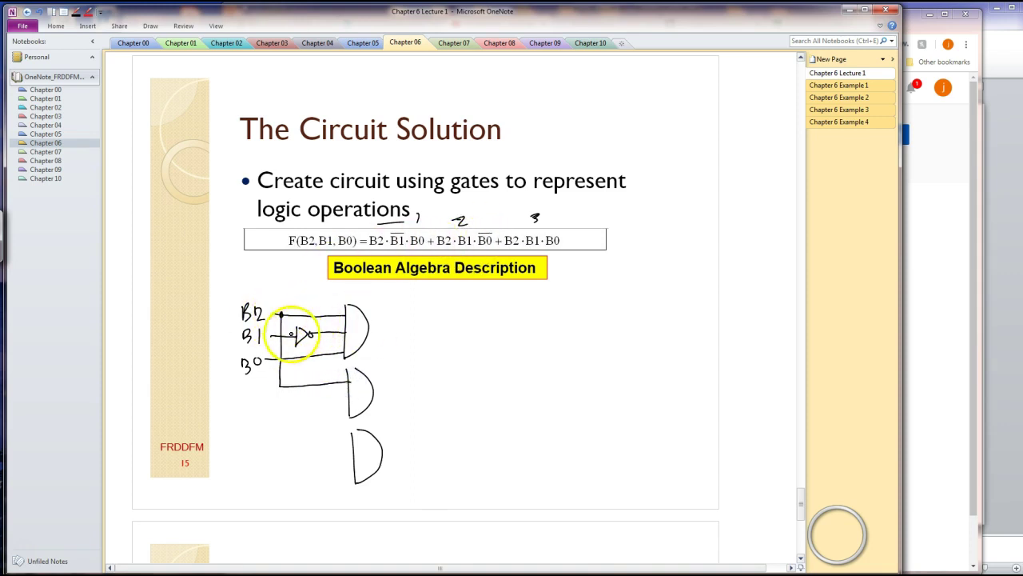
{"action": "mouse_move", "coordinate": [289, 335]}
{"action": "left_mouse_down"}
{"action": "mouse_move", "coordinate": [293, 400]}
{"action": "mouse_move", "coordinate": [349, 400]}
{"action": "left_mouse_up"}
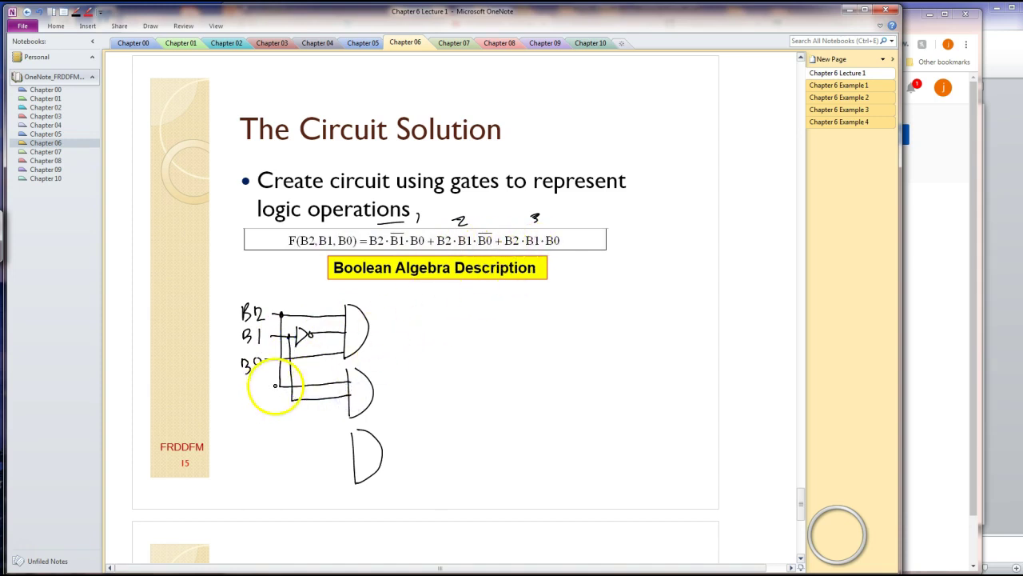
{"action": "mouse_move", "coordinate": [307, 362]}
{"action": "left_mouse_down"}
{"action": "mouse_move", "coordinate": [306, 409]}
{"action": "mouse_move", "coordinate": [349, 413]}
{"action": "left_mouse_up"}
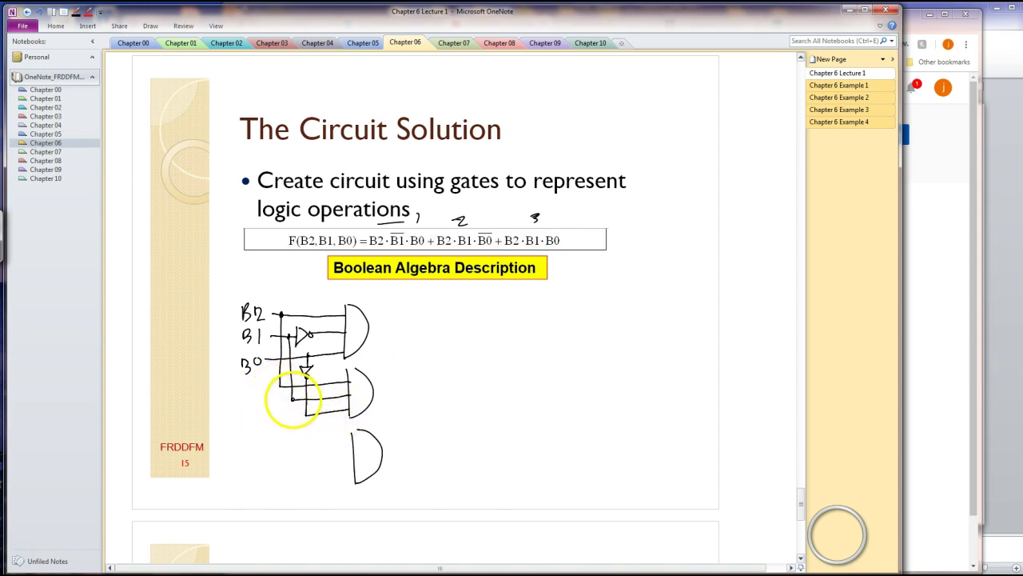
Run the B2 and B0 branches into the lower AND gates and add junction dots
{"action": "mouse_move", "coordinate": [277, 384]}
{"action": "left_mouse_down"}
{"action": "mouse_move", "coordinate": [279, 424]}
{"action": "mouse_move", "coordinate": [352, 438]}
{"action": "left_mouse_up"}
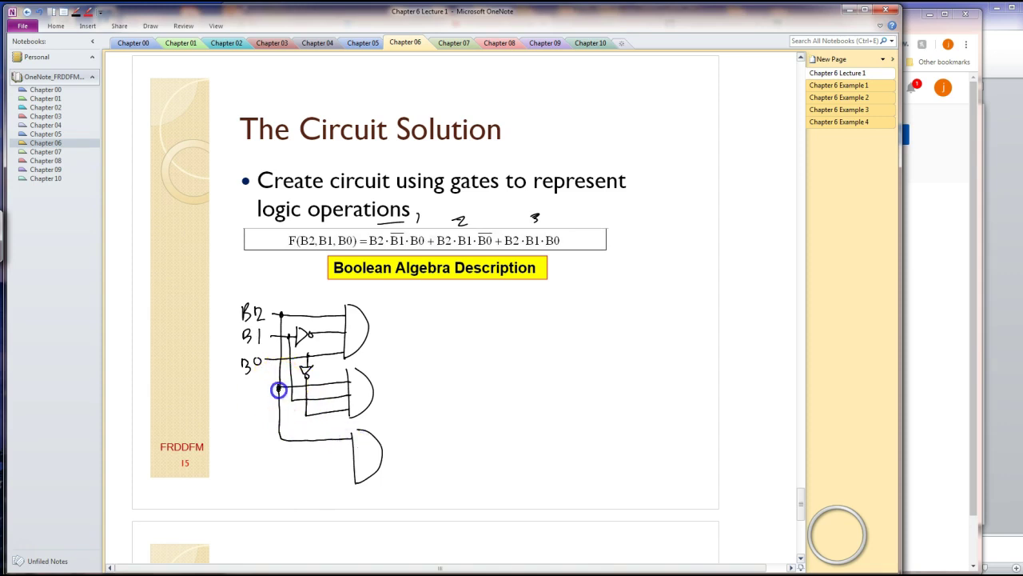
{"action": "left_click_drag", "start_coordinate": [292, 397], "coordinate": [353, 457]}
{"action": "left_click", "coordinate": [293, 403]}
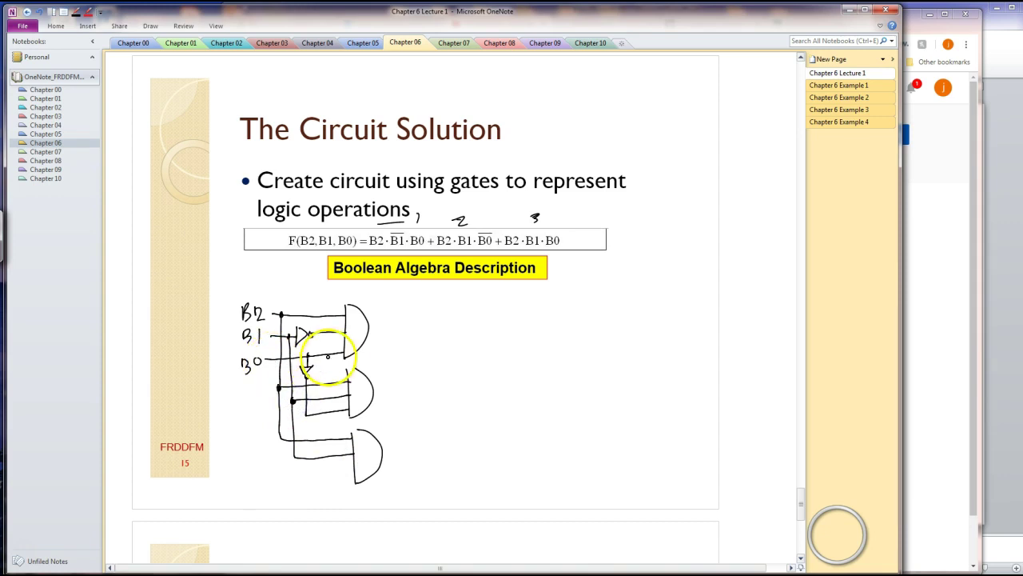
{"action": "mouse_move", "coordinate": [272, 360]}
{"action": "left_mouse_down"}
{"action": "mouse_move", "coordinate": [273, 453]}
{"action": "mouse_move", "coordinate": [354, 468]}
{"action": "left_mouse_up"}
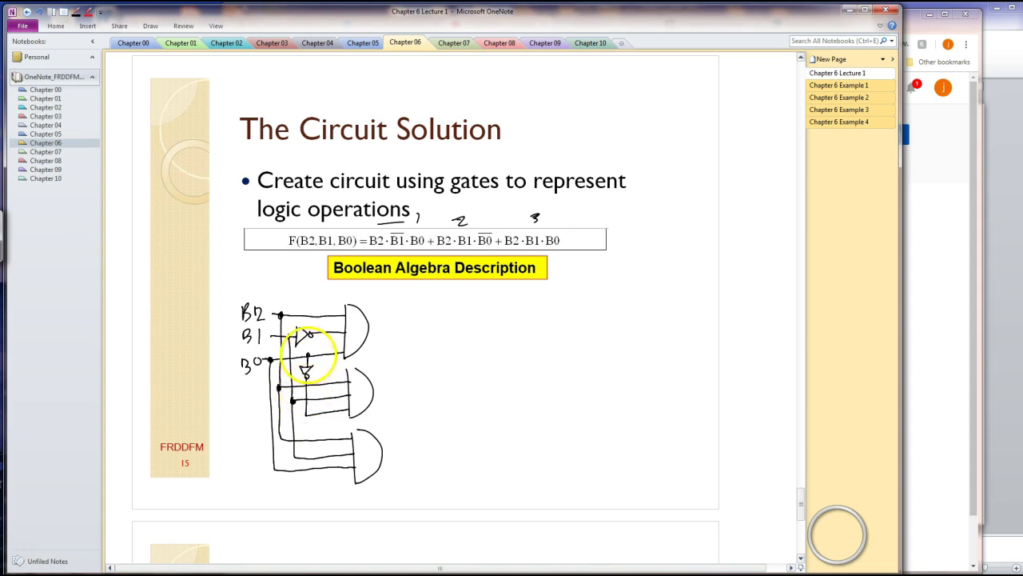
{"action": "left_click", "coordinate": [309, 357]}
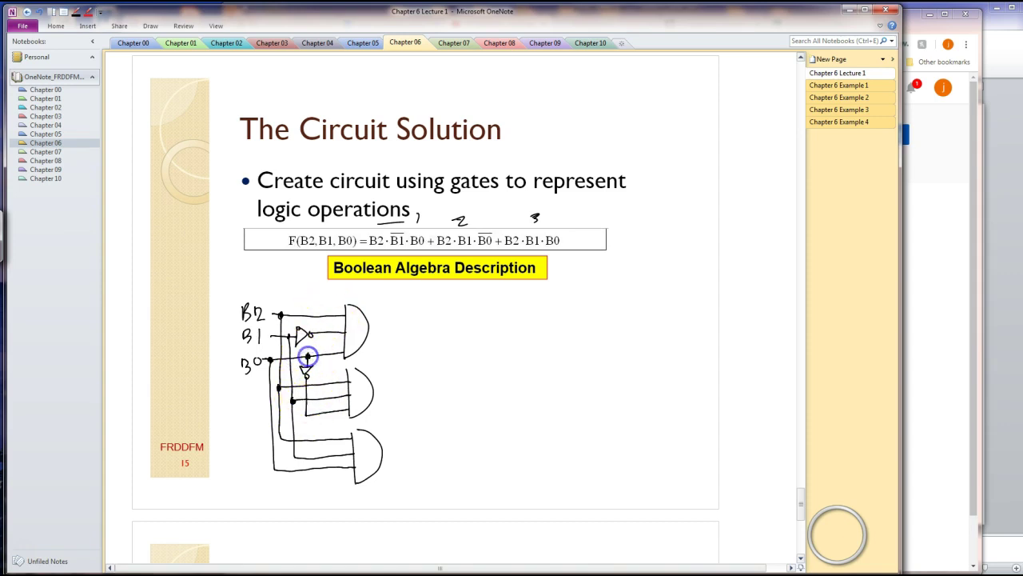
{"action": "left_click", "coordinate": [288, 337]}
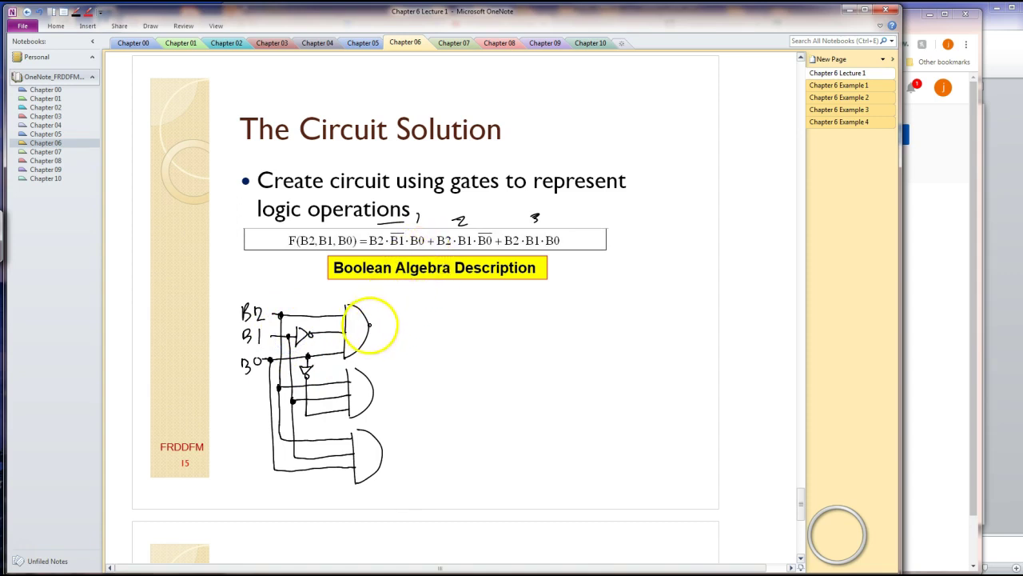
Ink wires from the three AND gate outputs into an OR gate, then draw its output line labelled F
{"action": "mouse_move", "coordinate": [369, 328]}
{"action": "left_mouse_down"}
{"action": "mouse_move", "coordinate": [398, 340]}
{"action": "mouse_move", "coordinate": [412, 379]}
{"action": "left_mouse_up"}
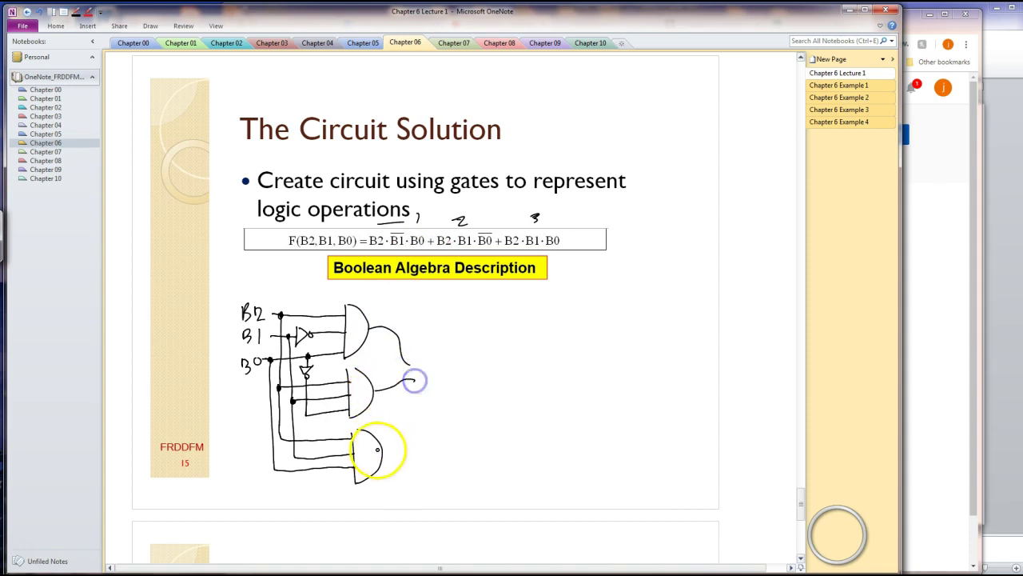
{"action": "mouse_move", "coordinate": [382, 452]}
{"action": "left_mouse_down"}
{"action": "mouse_move", "coordinate": [435, 363]}
{"action": "mouse_move", "coordinate": [450, 398]}
{"action": "mouse_move", "coordinate": [471, 380]}
{"action": "mouse_move", "coordinate": [508, 379]}
{"action": "mouse_move", "coordinate": [515, 362]}
{"action": "left_mouse_up"}
{"action": "mouse_move", "coordinate": [403, 362]}
{"action": "left_mouse_down"}
{"action": "mouse_move", "coordinate": [432, 366]}
{"action": "mouse_move", "coordinate": [426, 380]}
{"action": "mouse_move", "coordinate": [439, 394]}
{"action": "left_mouse_up"}
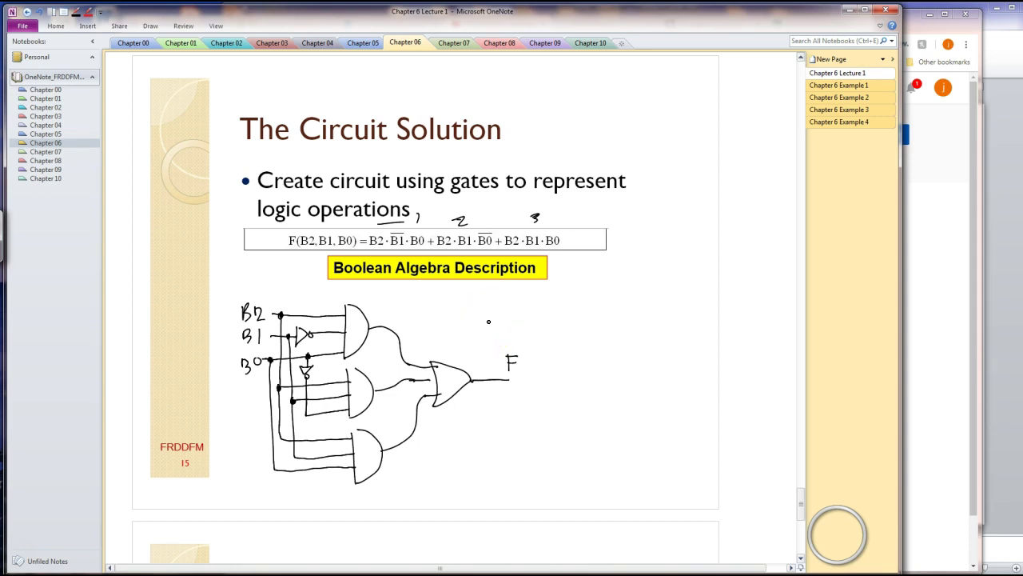
On slide 16, ink check marks beside the truth table, written, Boolean Algebra and Circuit descriptions
{"action": "scroll", "coordinate": [488, 322], "scroll_direction": "down", "scroll_amount": 10}
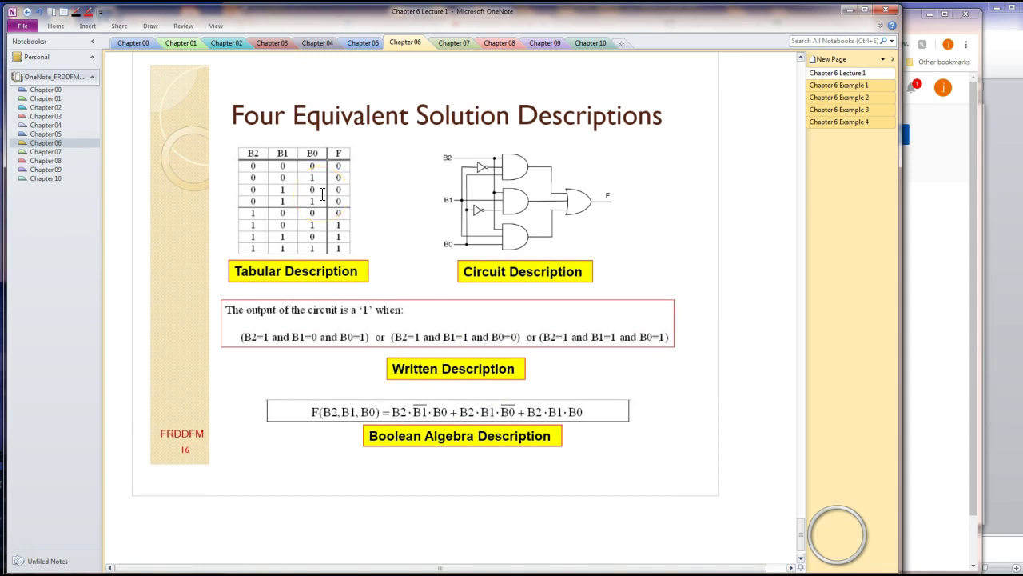
{"action": "left_click", "coordinate": [349, 185]}
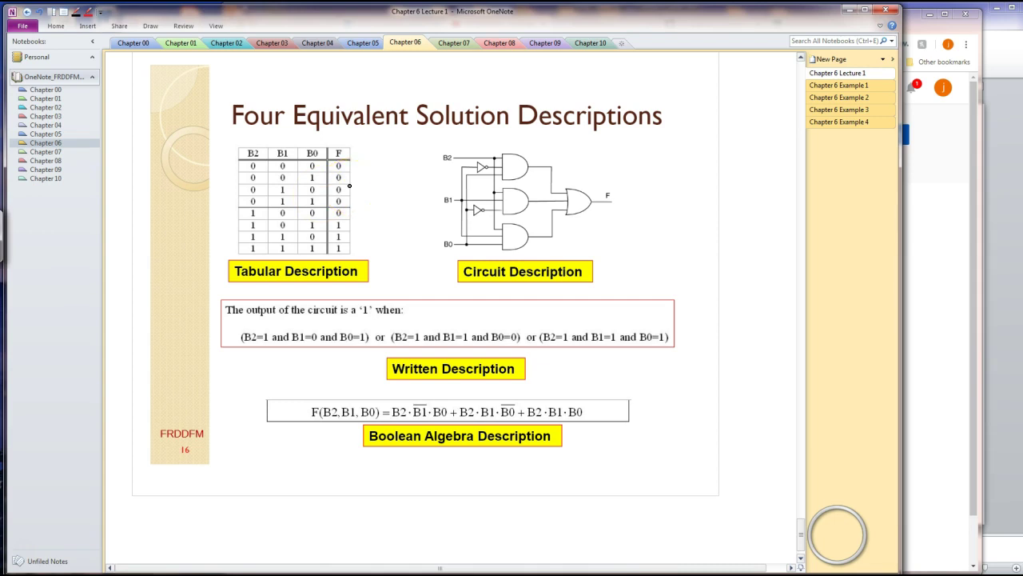
{"action": "mouse_move", "coordinate": [365, 180]}
{"action": "left_mouse_down"}
{"action": "mouse_move", "coordinate": [356, 190]}
{"action": "mouse_move", "coordinate": [372, 181]}
{"action": "left_mouse_up"}
{"action": "left_click", "coordinate": [688, 319]}
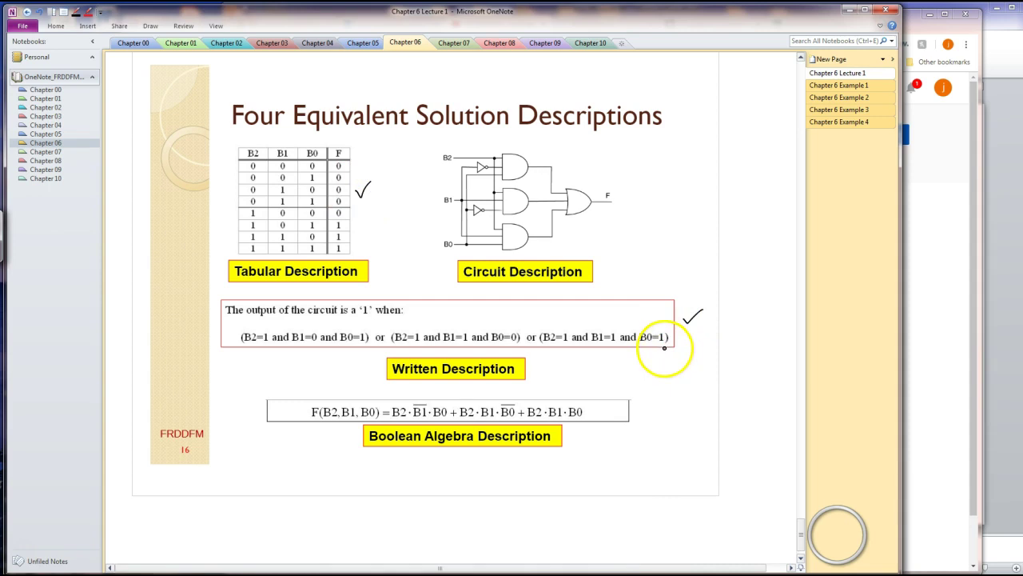
{"action": "left_click_drag", "start_coordinate": [649, 408], "coordinate": [664, 401]}
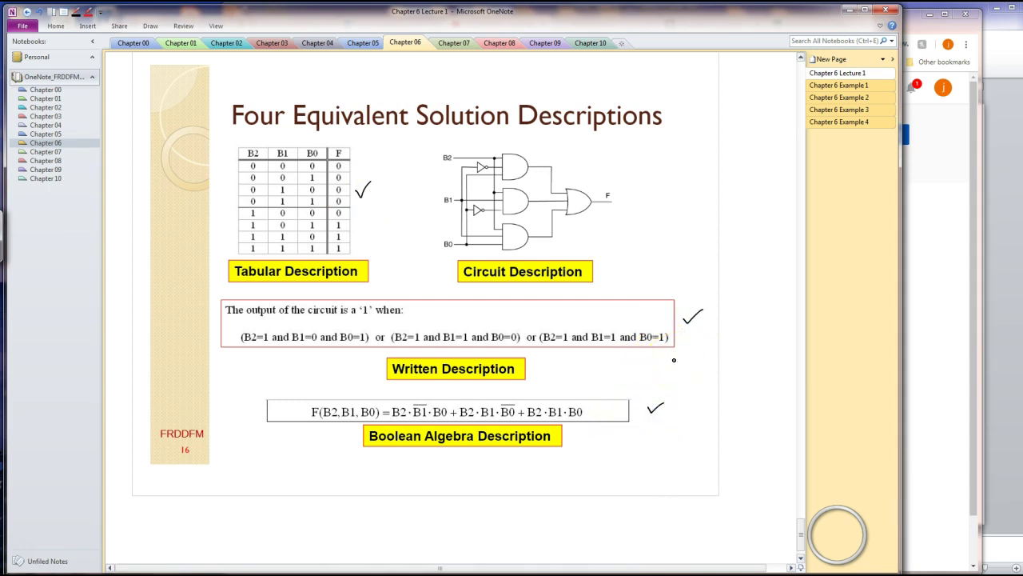
{"action": "left_click_drag", "start_coordinate": [619, 166], "coordinate": [634, 162]}
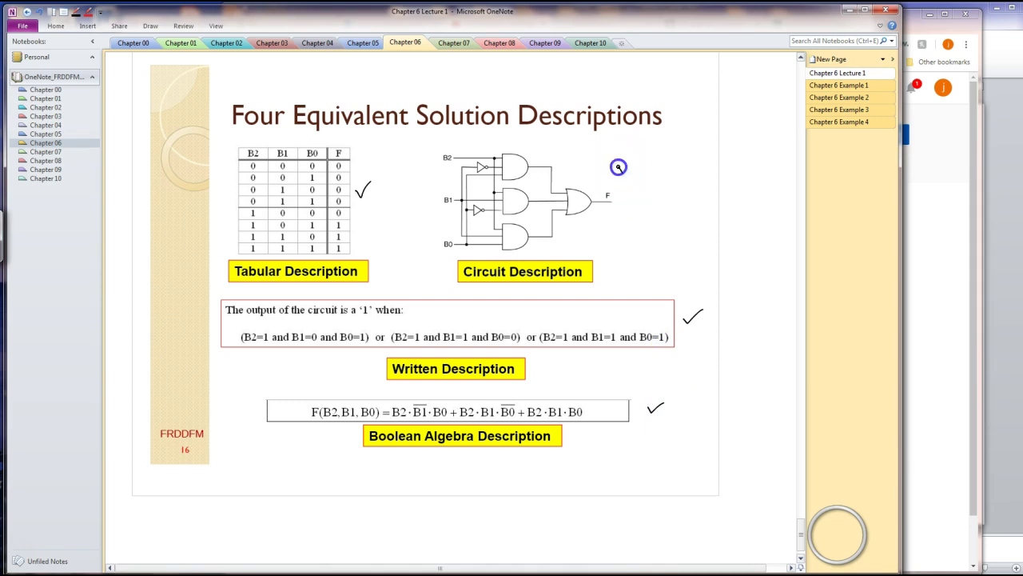